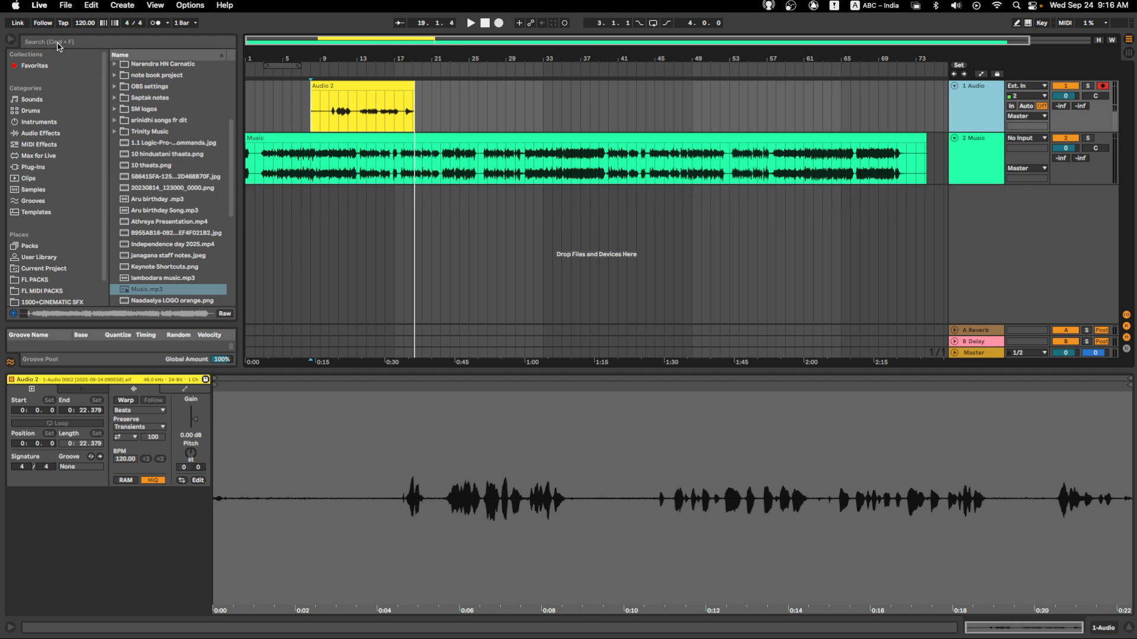
{"action": "left_click", "coordinate": [69, 7]}
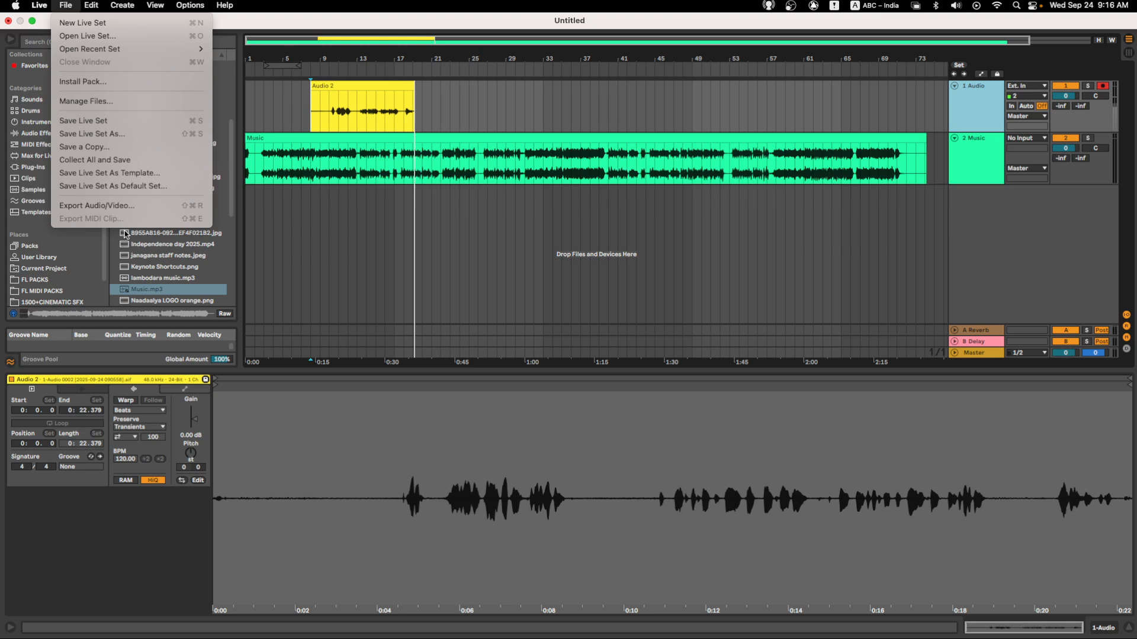
{"action": "left_click", "coordinate": [105, 128]}
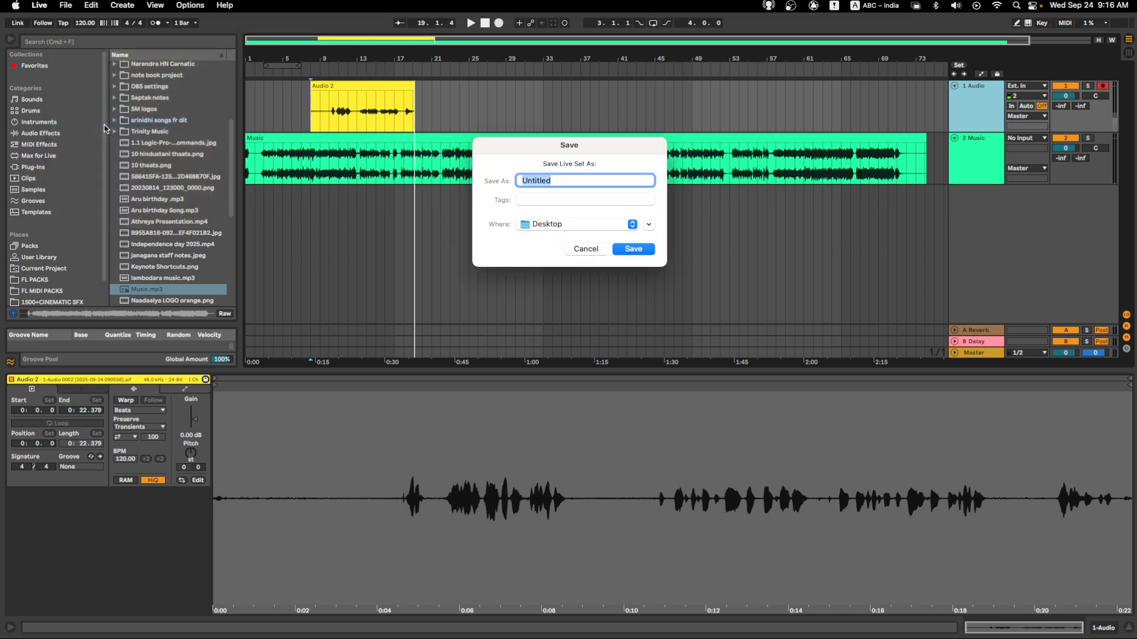
{"action": "left_click", "coordinate": [545, 225]}
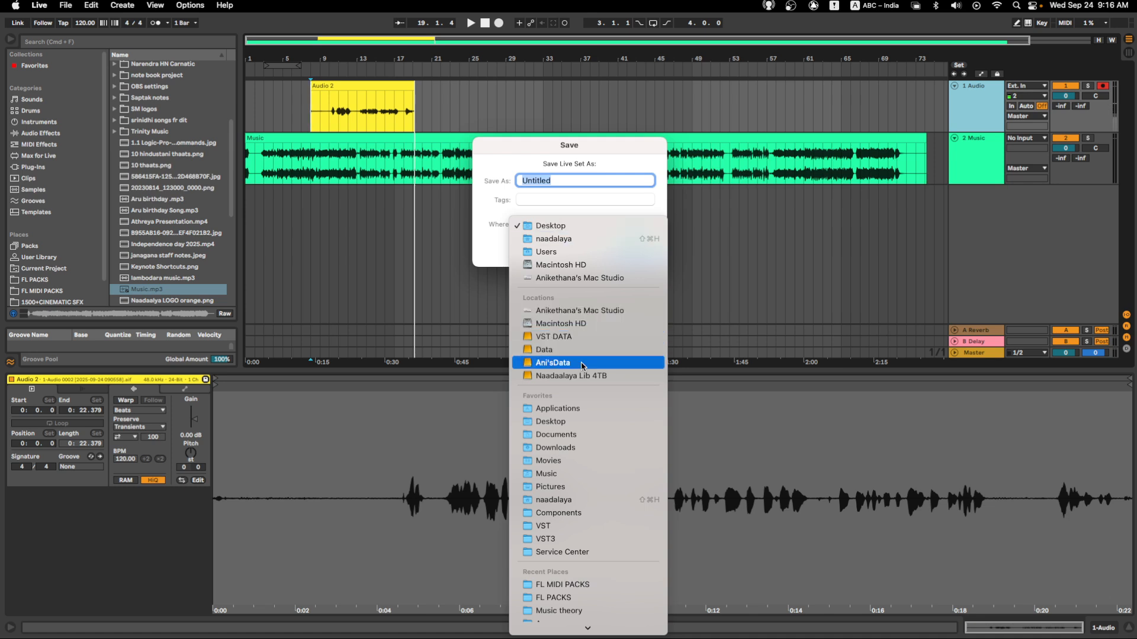
{"action": "left_click", "coordinate": [503, 175]}
{"action": "left_click", "coordinate": [579, 250]}
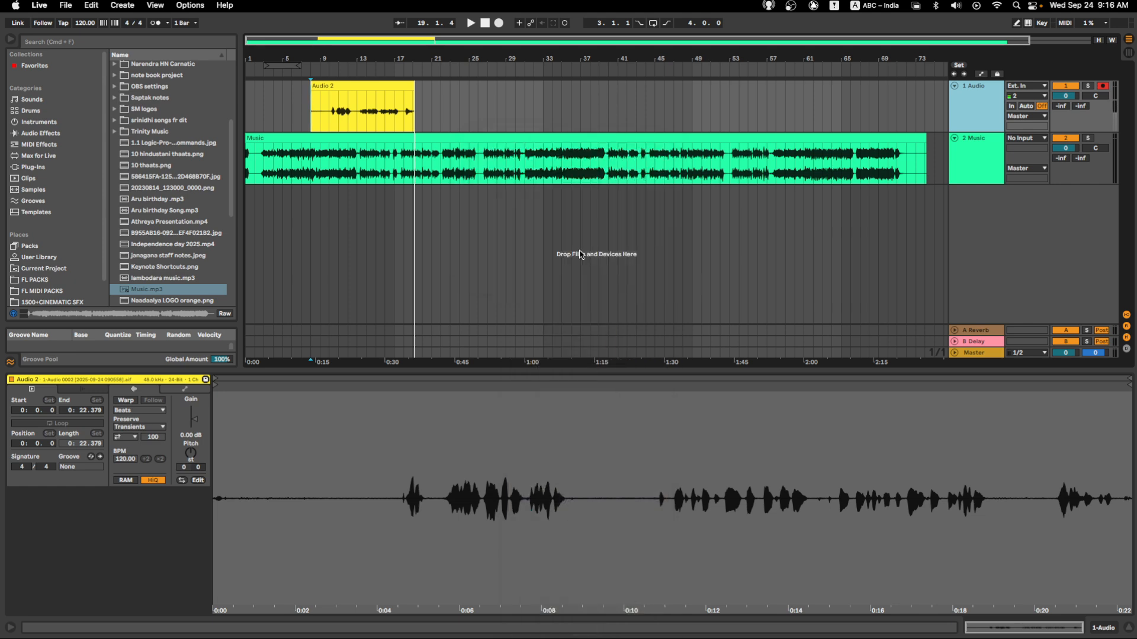
- Export the full arrangement's Master track as MP3 (CBR 320) with PCM encoding off, saving it as Untitled on the Desktop
{"action": "left_click", "coordinate": [65, 5]}
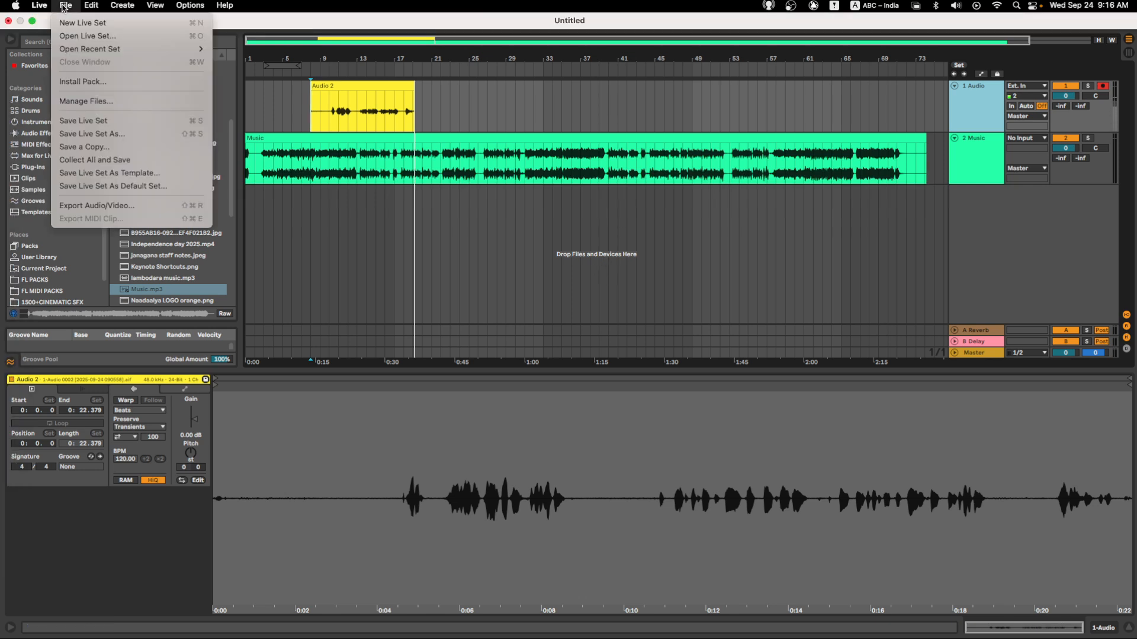
{"action": "left_click", "coordinate": [105, 206]}
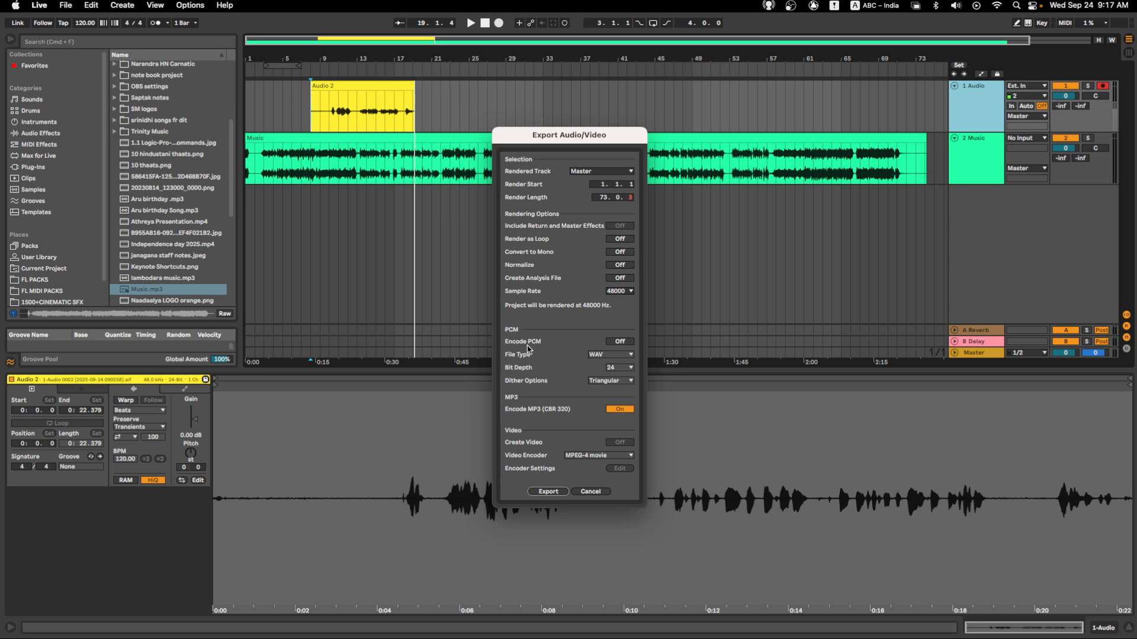
{"action": "left_click", "coordinate": [616, 342]}
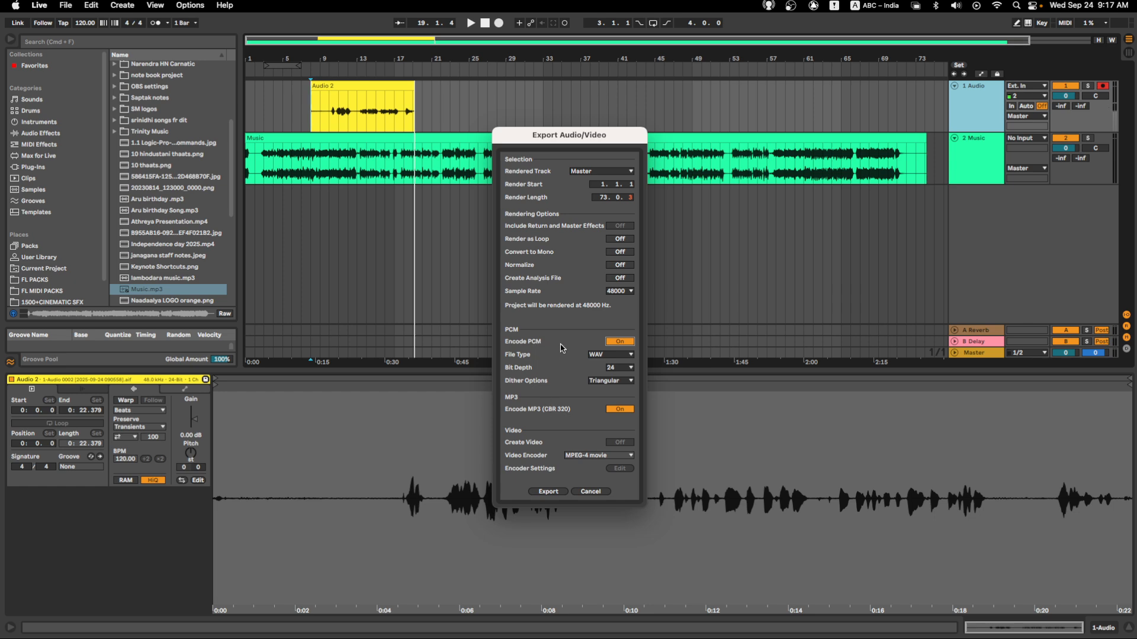
{"action": "left_click", "coordinate": [612, 343]}
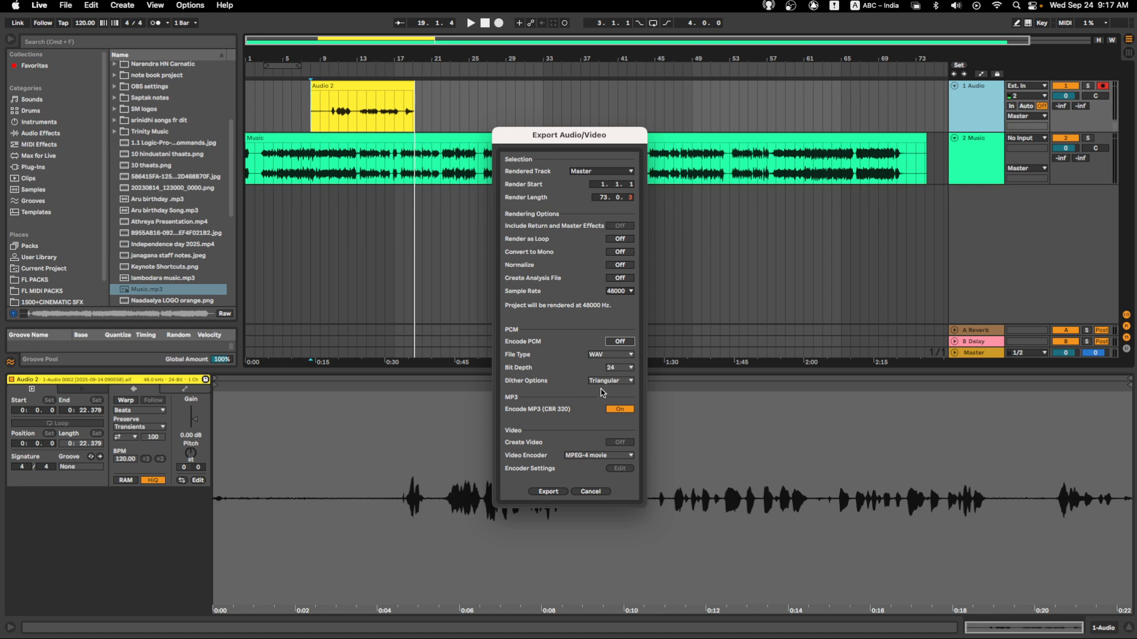
{"action": "left_click", "coordinate": [618, 342]}
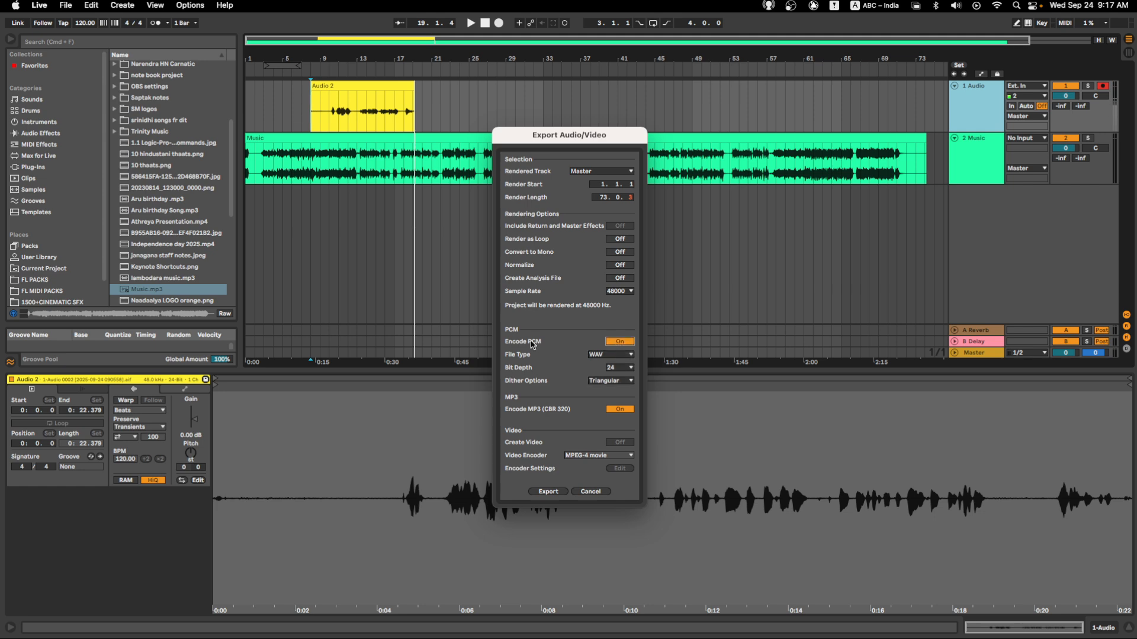
{"action": "left_click", "coordinate": [613, 409]}
{"action": "left_click", "coordinate": [620, 408]}
{"action": "left_click", "coordinate": [620, 342]}
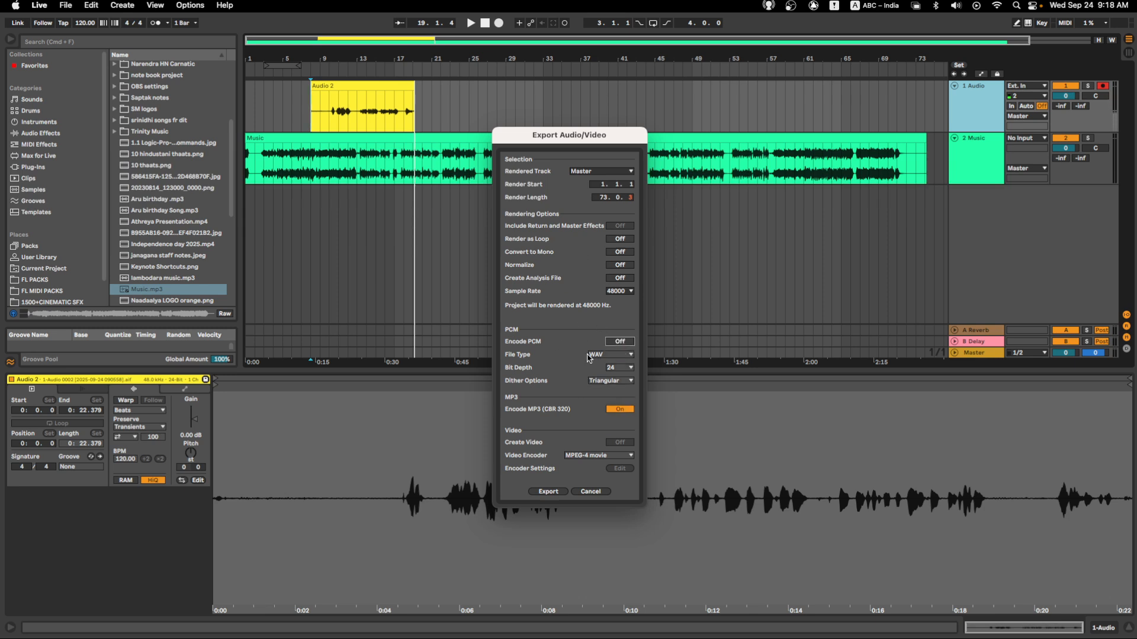
{"action": "left_click", "coordinate": [548, 491]}
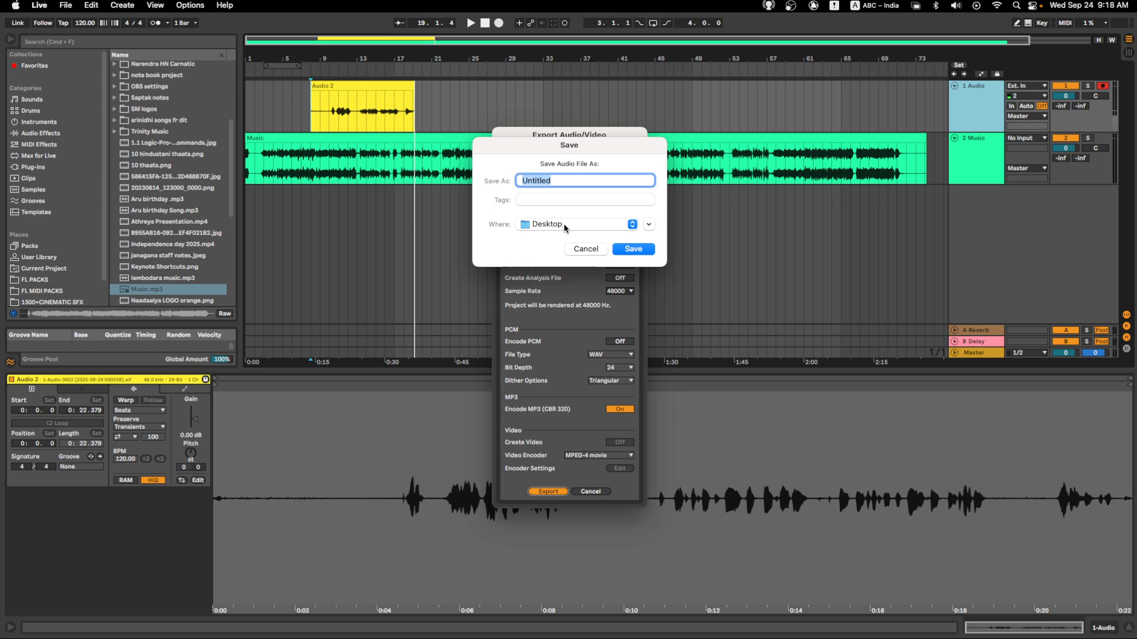
{"action": "left_click", "coordinate": [617, 250]}
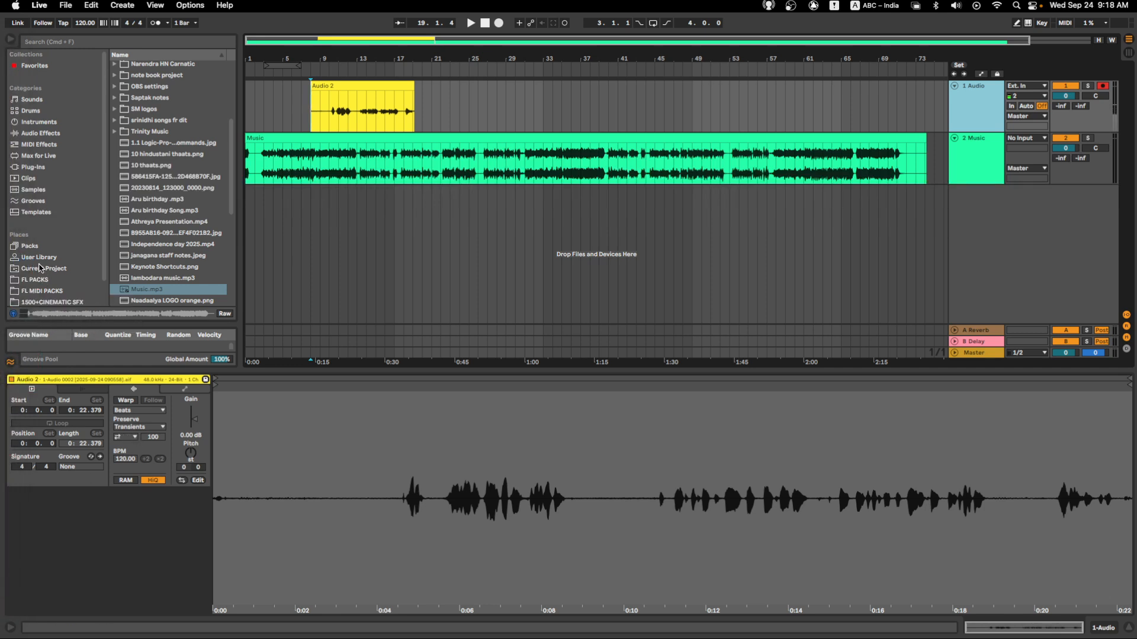
- Find the exported Untitled.mp3 in the browser's Desktop folder and preview it
{"action": "scroll", "coordinate": [42, 273], "scroll_direction": "down", "scroll_amount": 2}
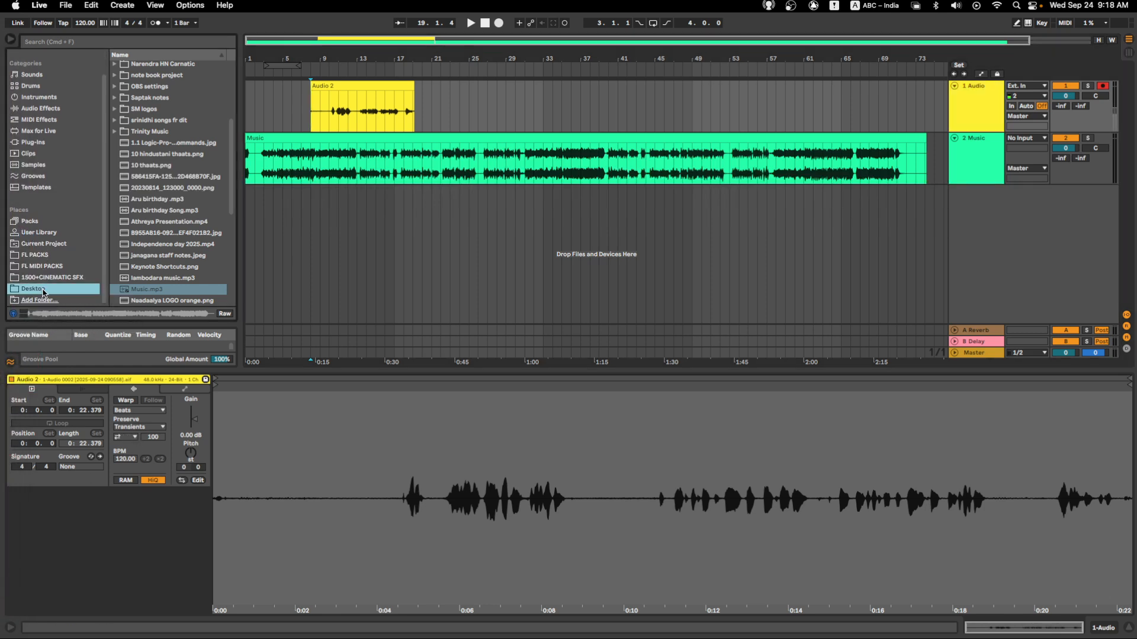
{"action": "scroll", "coordinate": [158, 172], "scroll_direction": "down", "scroll_amount": 5}
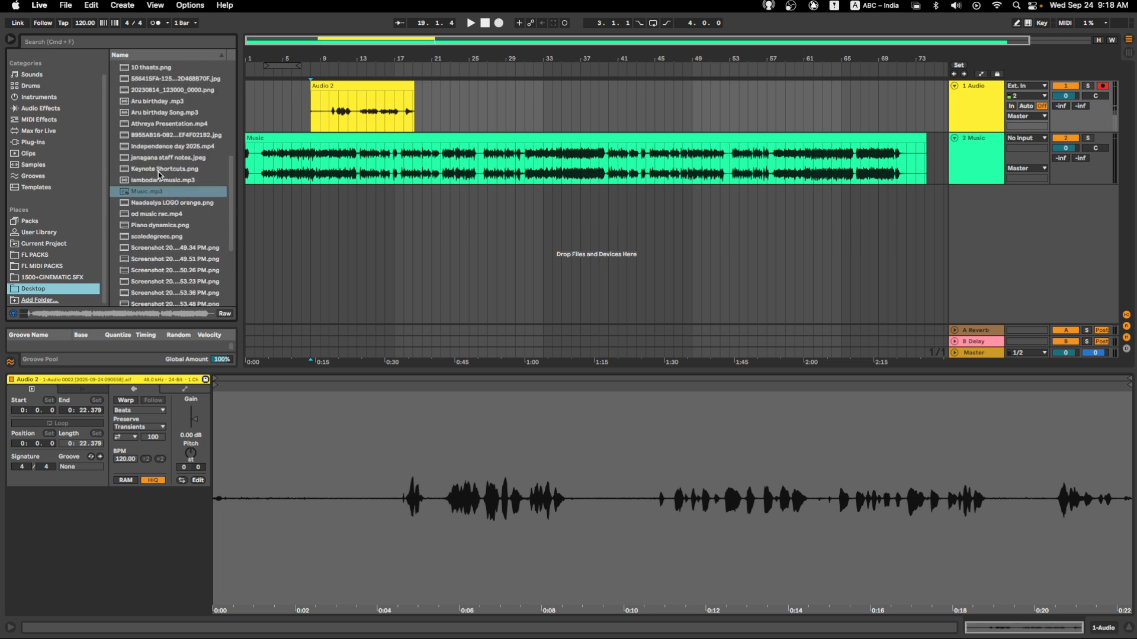
{"action": "scroll", "coordinate": [175, 265], "scroll_direction": "down", "scroll_amount": 6}
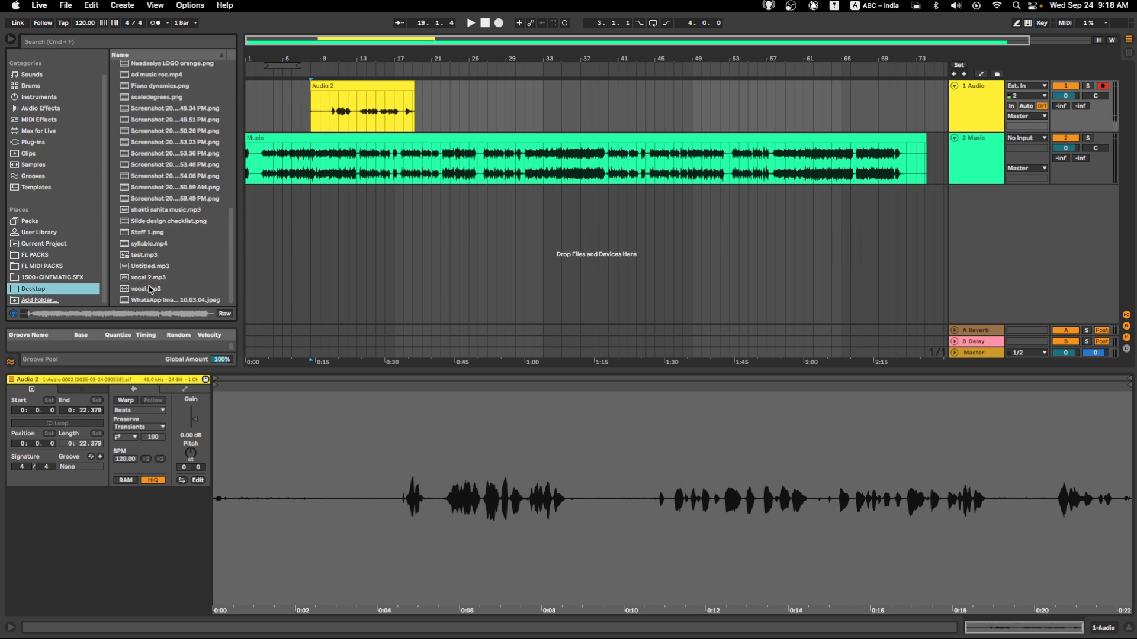
{"action": "left_click", "coordinate": [142, 268]}
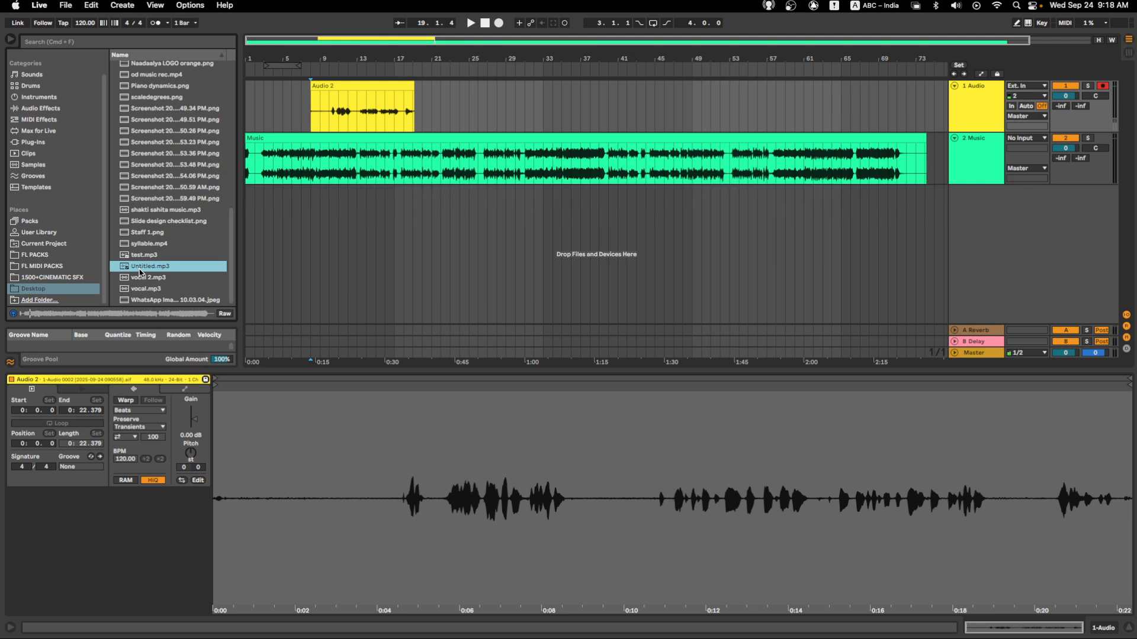
- Select the Audio 2 clip and the Music clip in turn to check where each one starts and ends
{"action": "left_click", "coordinate": [293, 253]}
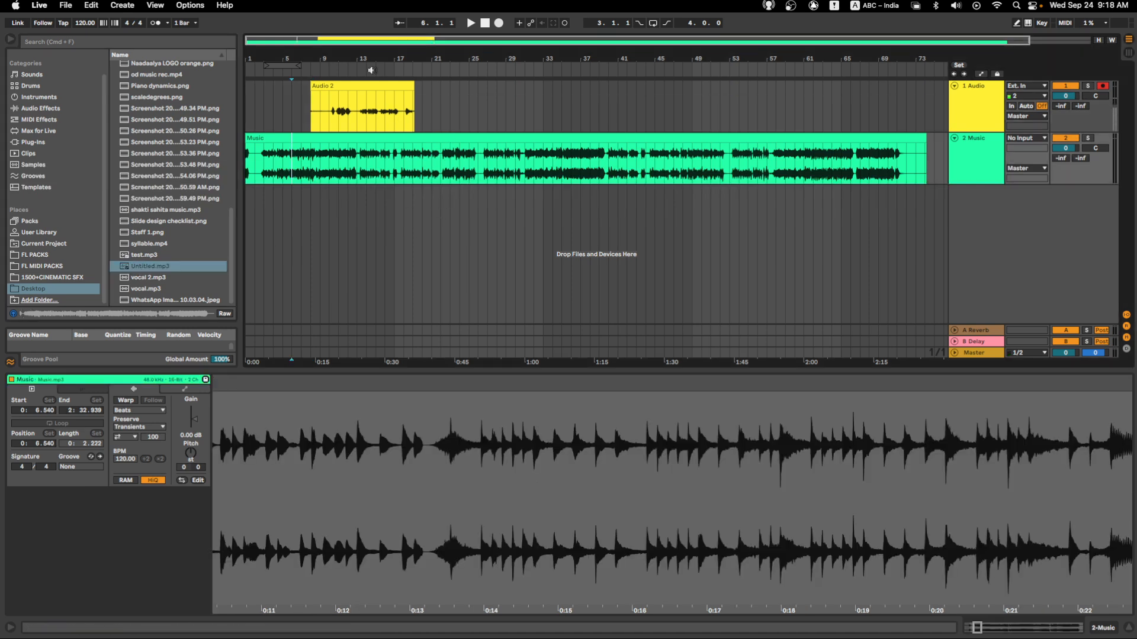
{"action": "left_click", "coordinate": [373, 84]}
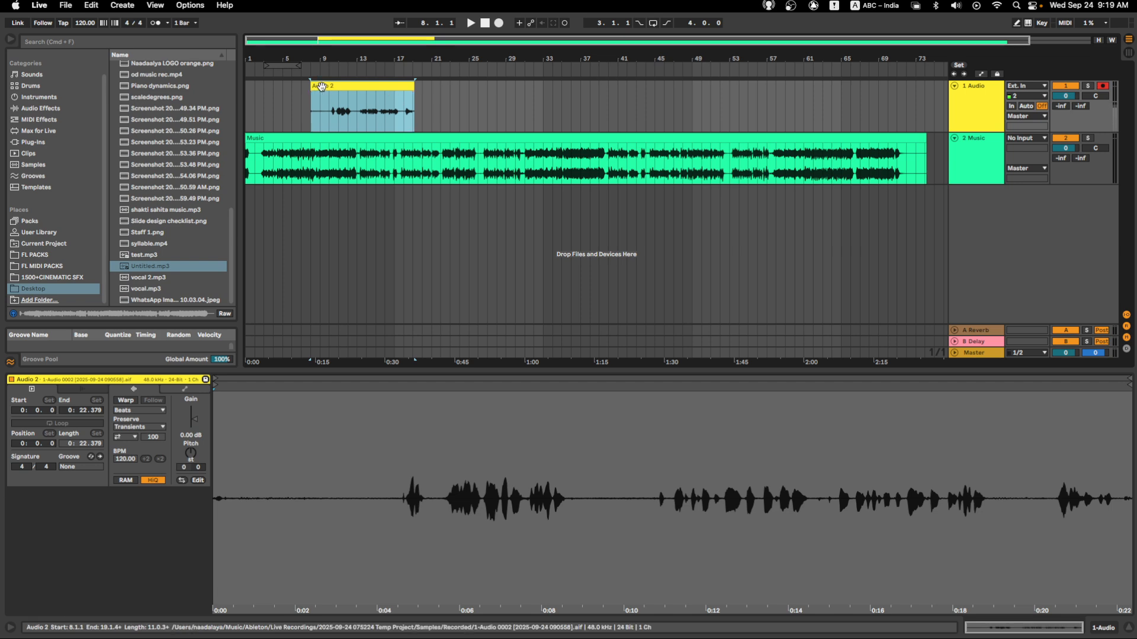
{"action": "left_click", "coordinate": [256, 139]}
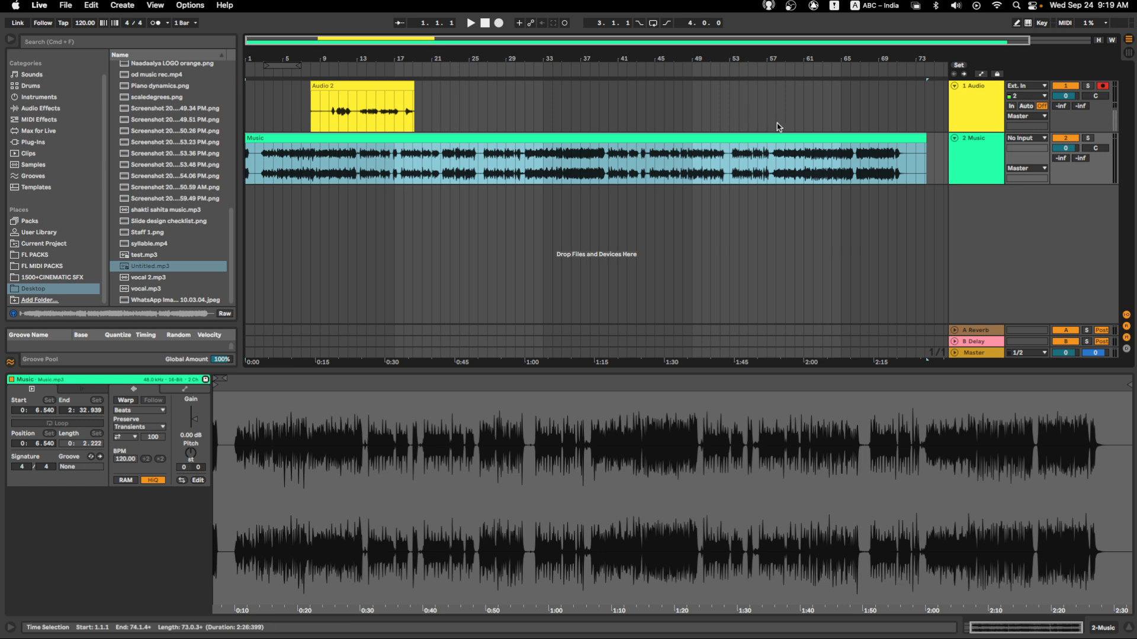
{"action": "left_click", "coordinate": [926, 81]}
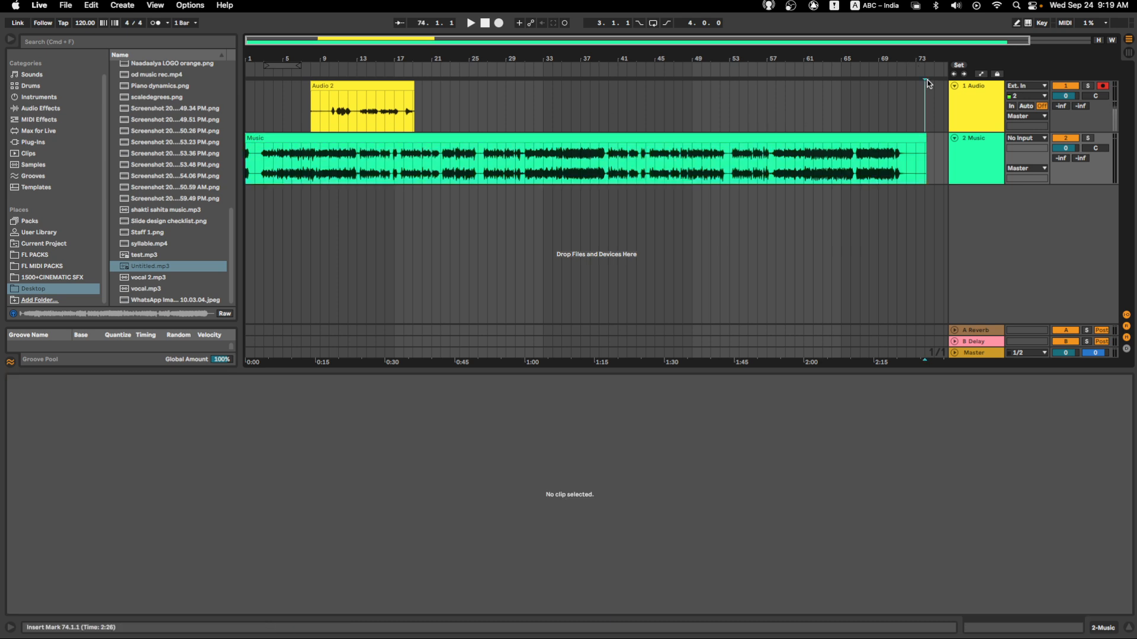
{"action": "left_click", "coordinate": [895, 139]}
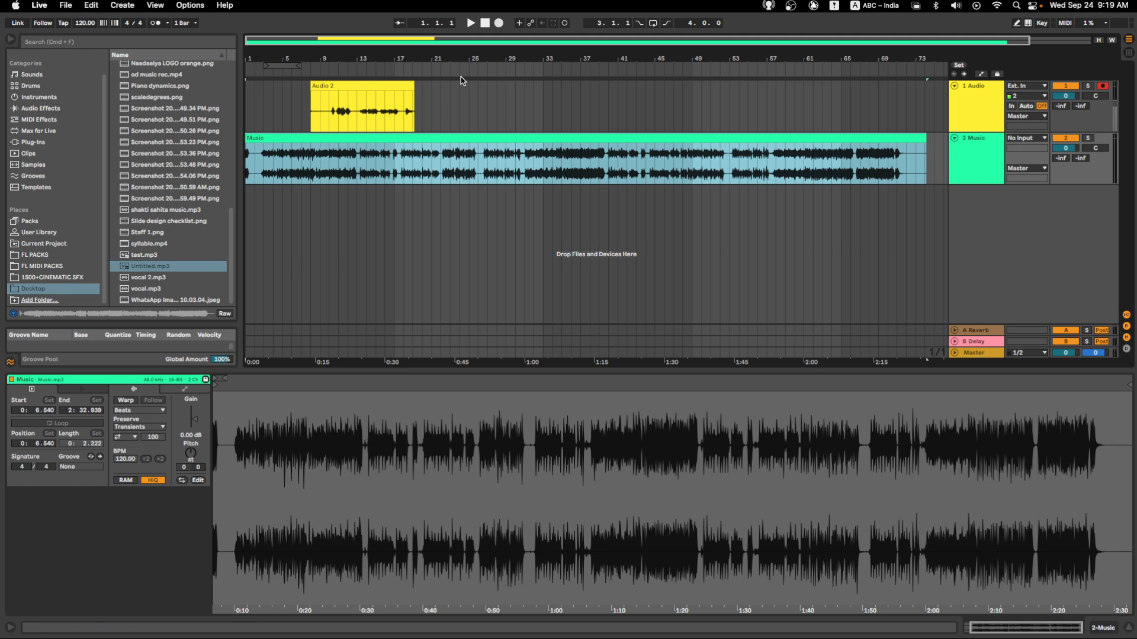
{"action": "left_click", "coordinate": [343, 85]}
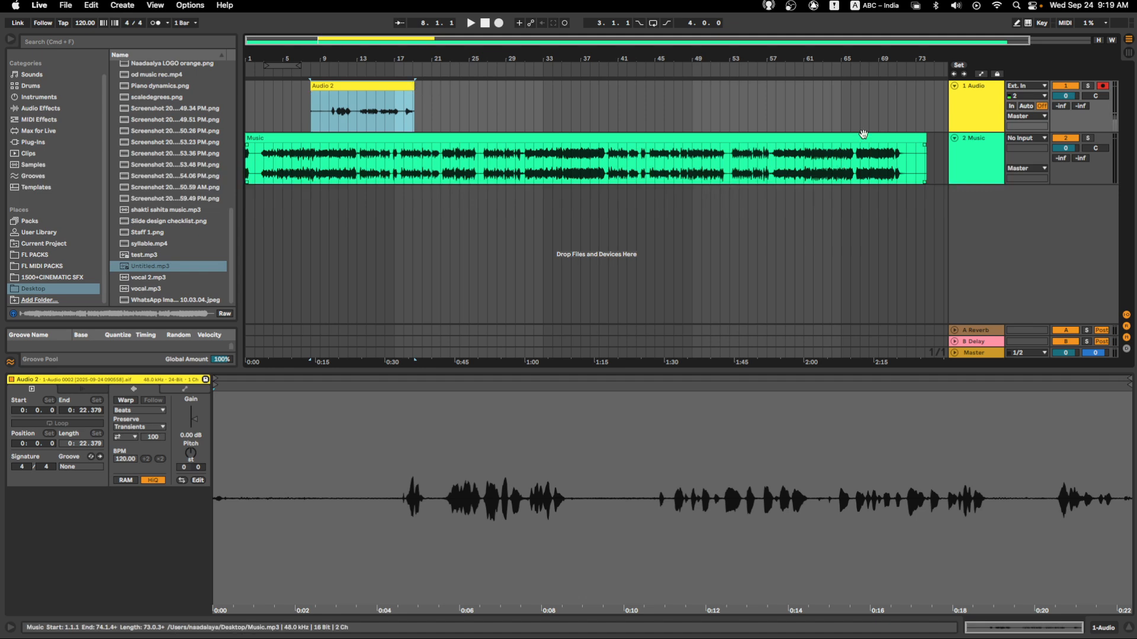
- Select empty time ranges after the Audio 2 clip on the Audio track, ending with bars 20 to 30
{"action": "left_click", "coordinate": [421, 87]}
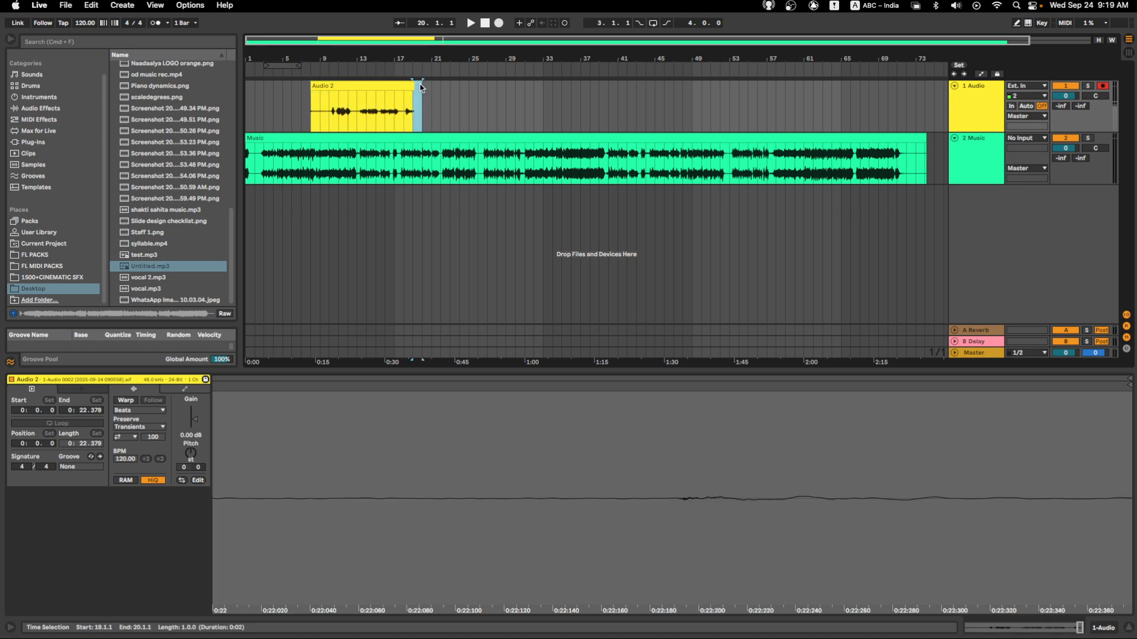
{"action": "left_click", "coordinate": [447, 85]}
{"action": "left_click", "coordinate": [416, 84]}
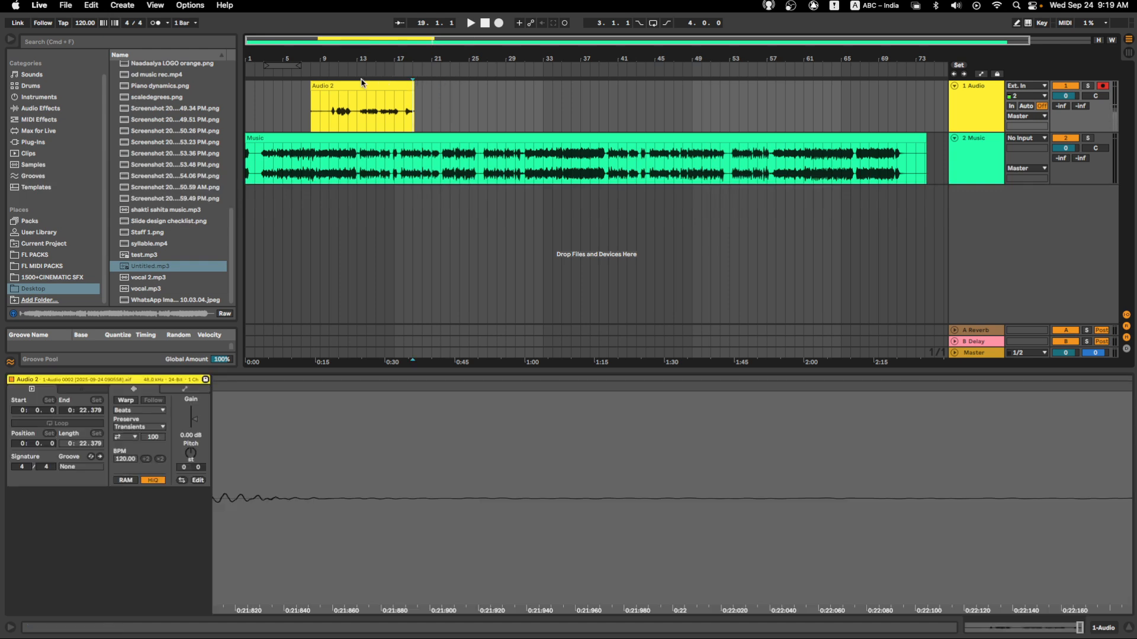
{"action": "left_click", "coordinate": [411, 86]}
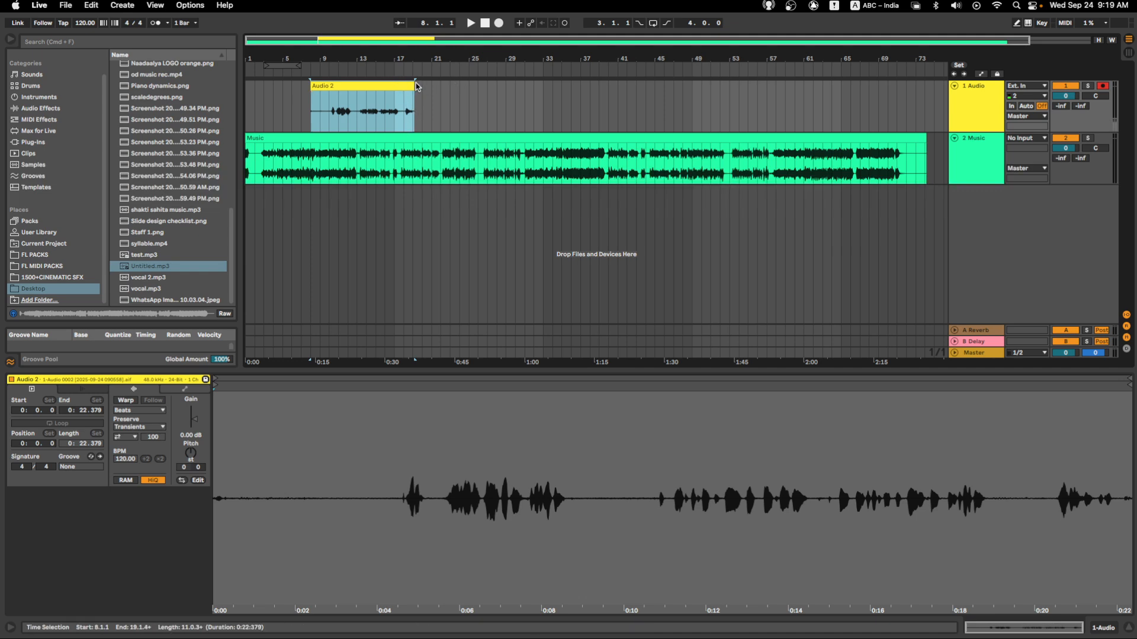
{"action": "left_click_drag", "start_coordinate": [416, 80], "coordinate": [721, 102]}
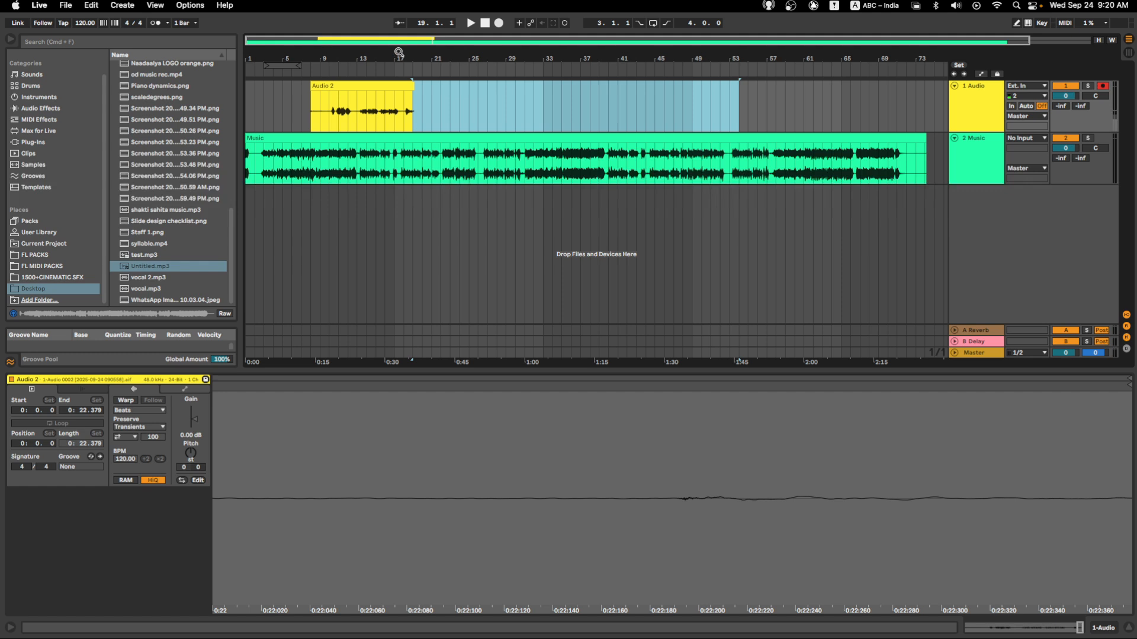
{"action": "left_click", "coordinate": [413, 81]}
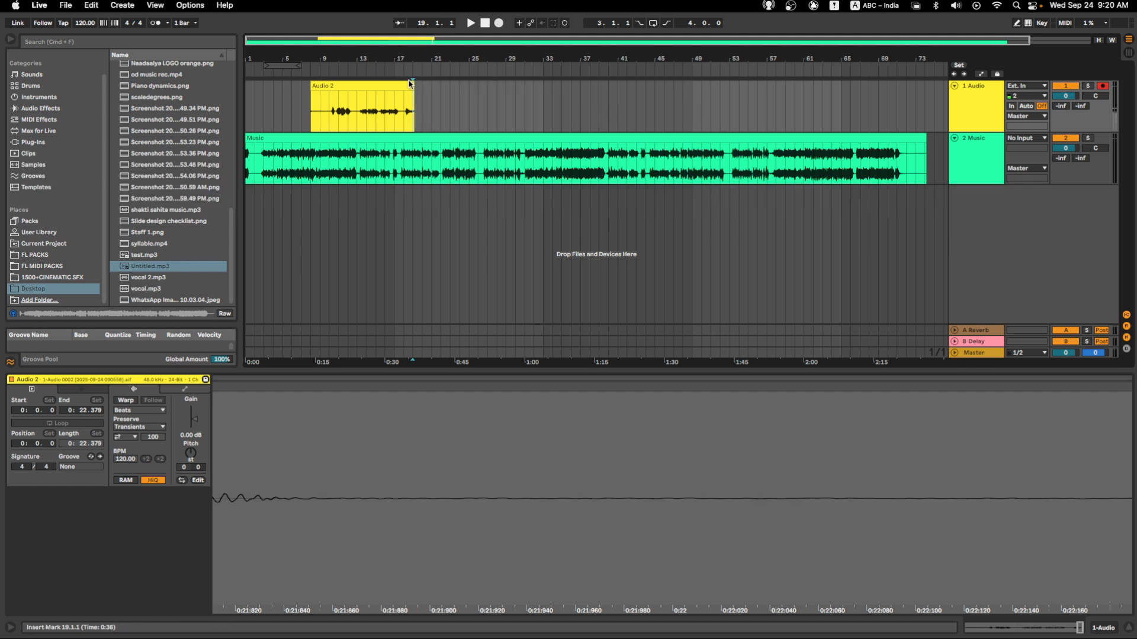
{"action": "left_click", "coordinate": [412, 82]}
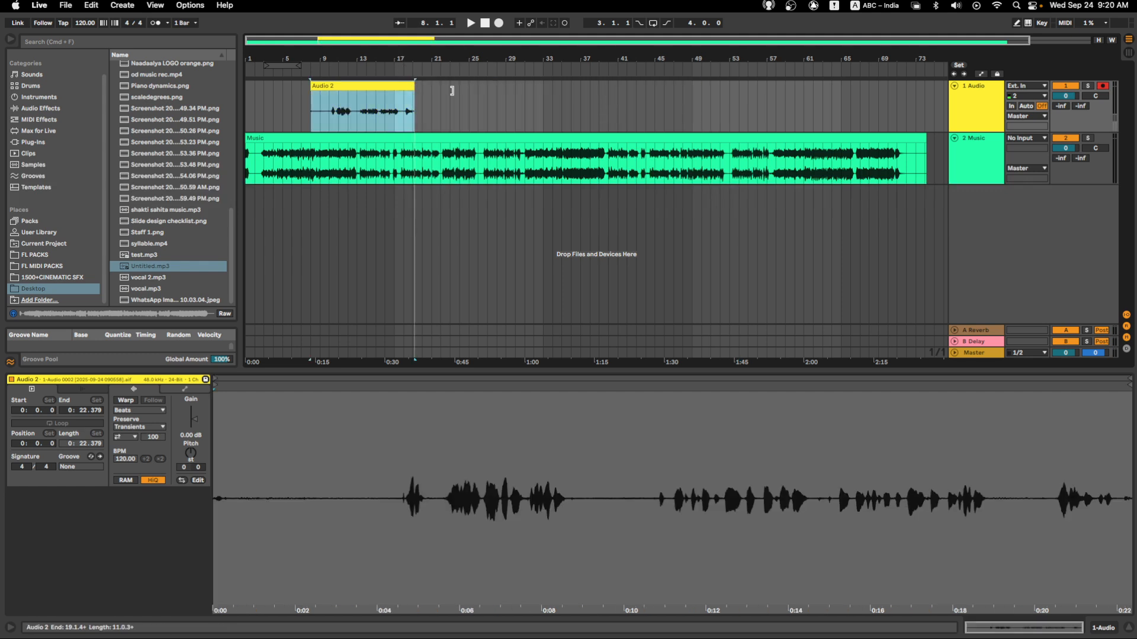
{"action": "left_click", "coordinate": [422, 92]}
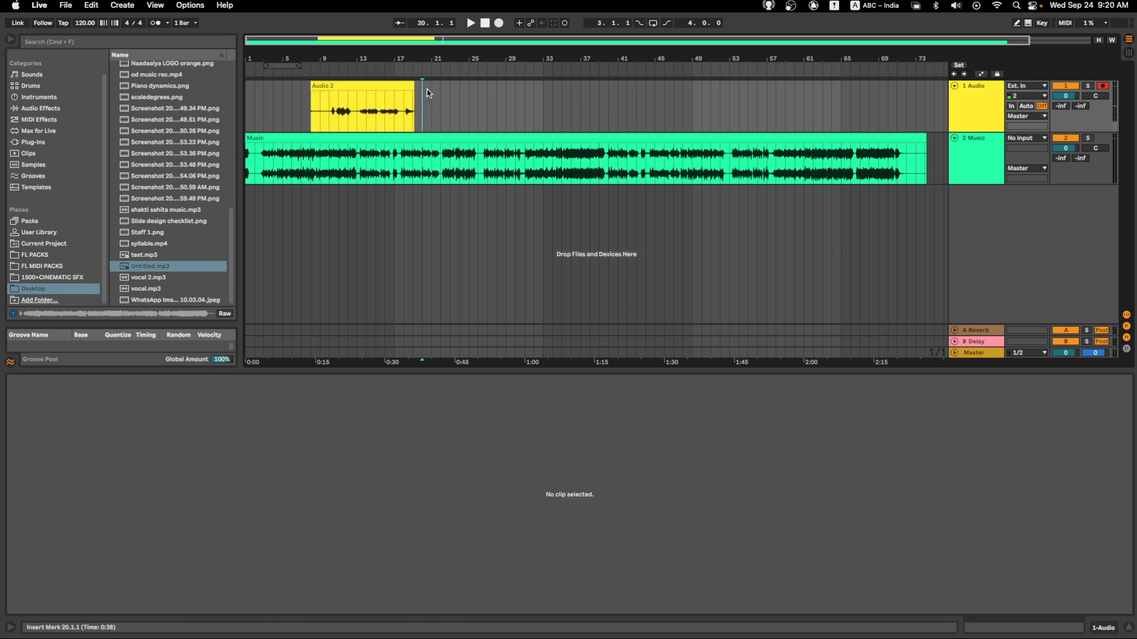
{"action": "left_click_drag", "start_coordinate": [422, 88], "coordinate": [515, 92]}
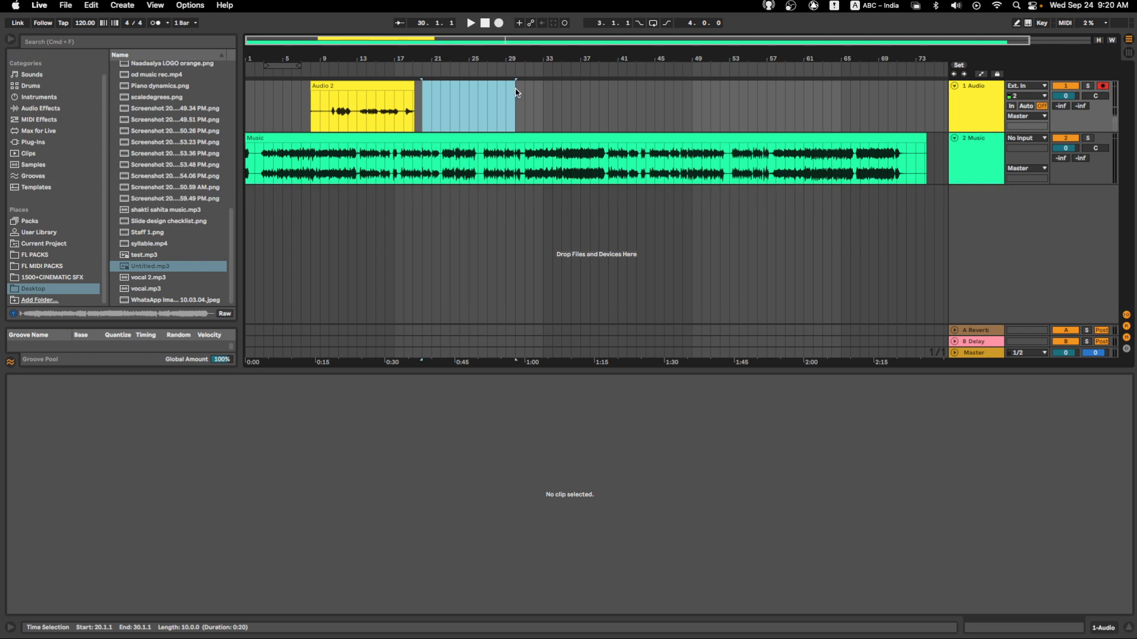
- Select bars 5 to 32 on the Audio track around the Audio 2 clip, and clear that selection
{"action": "left_click", "coordinate": [283, 83]}
{"action": "left_click_drag", "start_coordinate": [284, 83], "coordinate": [531, 112]}
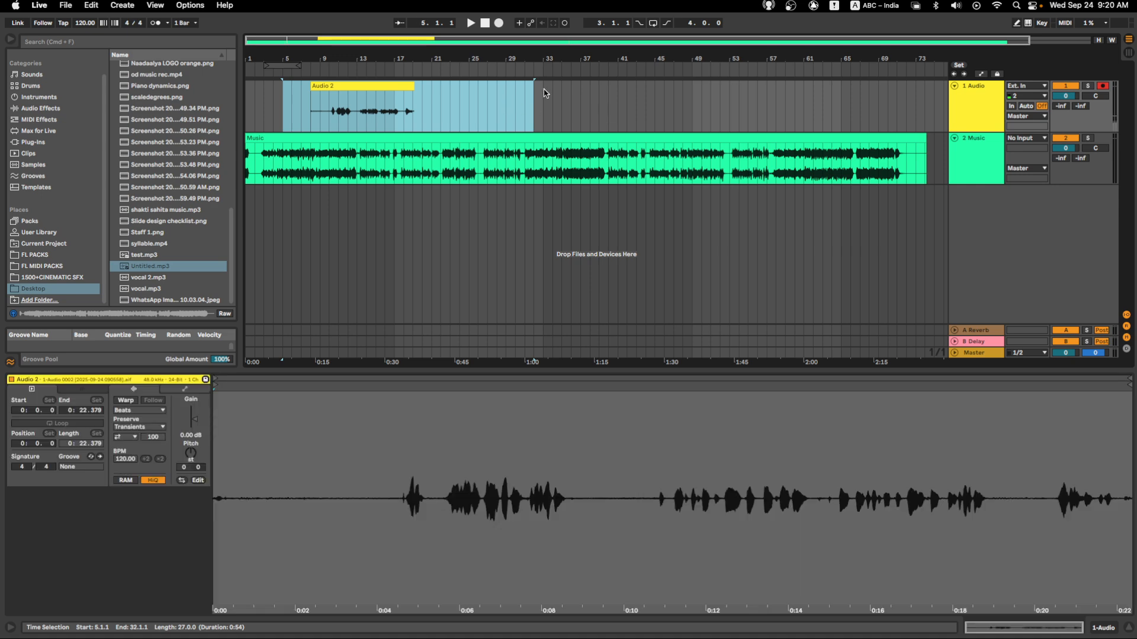
{"action": "left_click", "coordinate": [561, 84]}
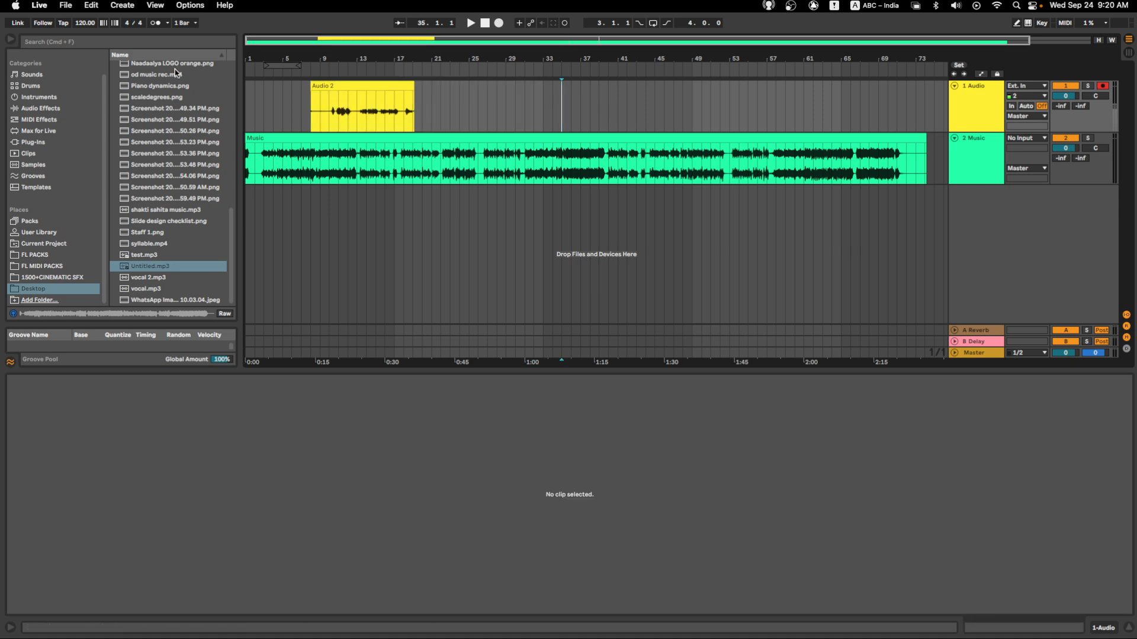
- Select the time range from bar 5 to bar 26 across both the Audio and Music tracks
{"action": "left_click", "coordinate": [274, 90]}
{"action": "left_click_drag", "start_coordinate": [274, 88], "coordinate": [613, 170]}
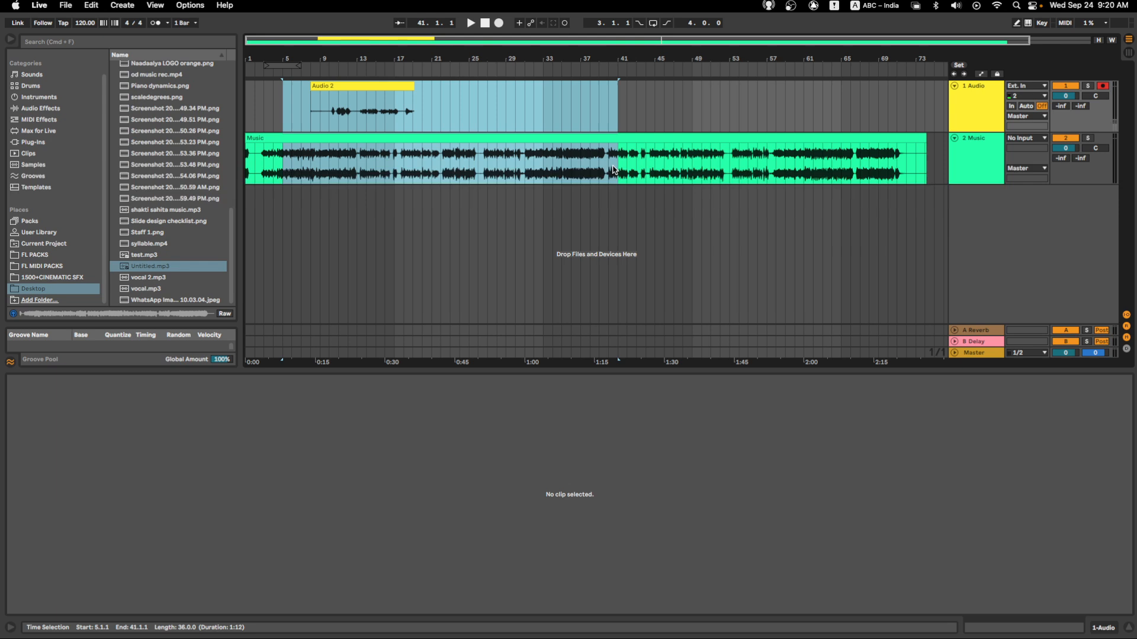
{"action": "left_click_drag", "start_coordinate": [614, 170], "coordinate": [457, 148]}
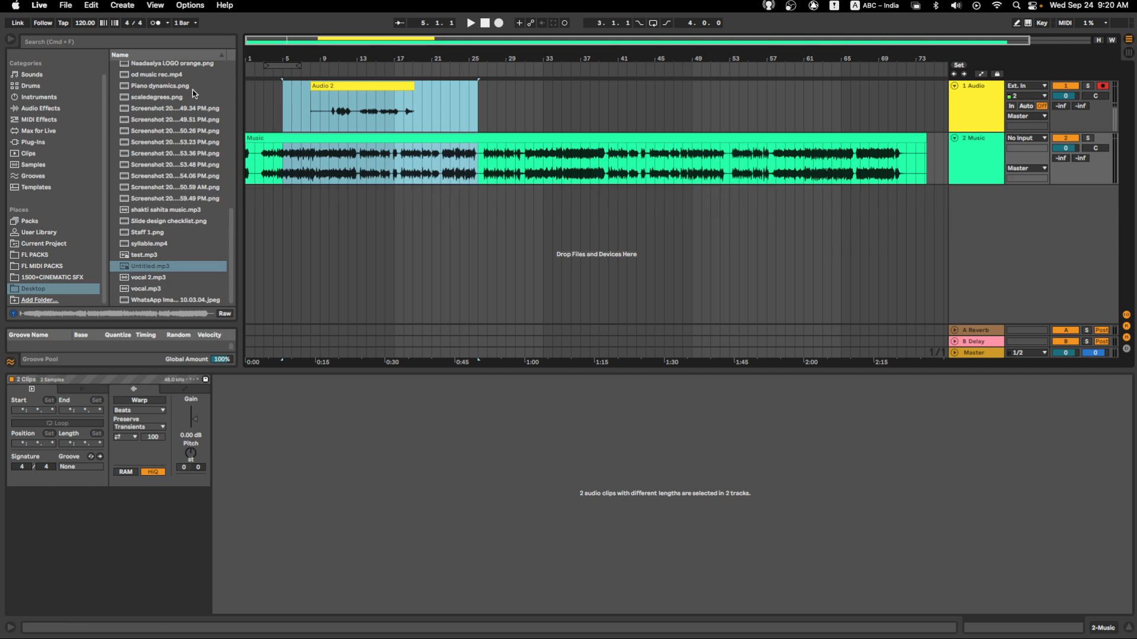
- Export the selected time range from the Master track as an MP3 named Untitled1 on the Desktop
{"action": "left_click", "coordinate": [66, 6]}
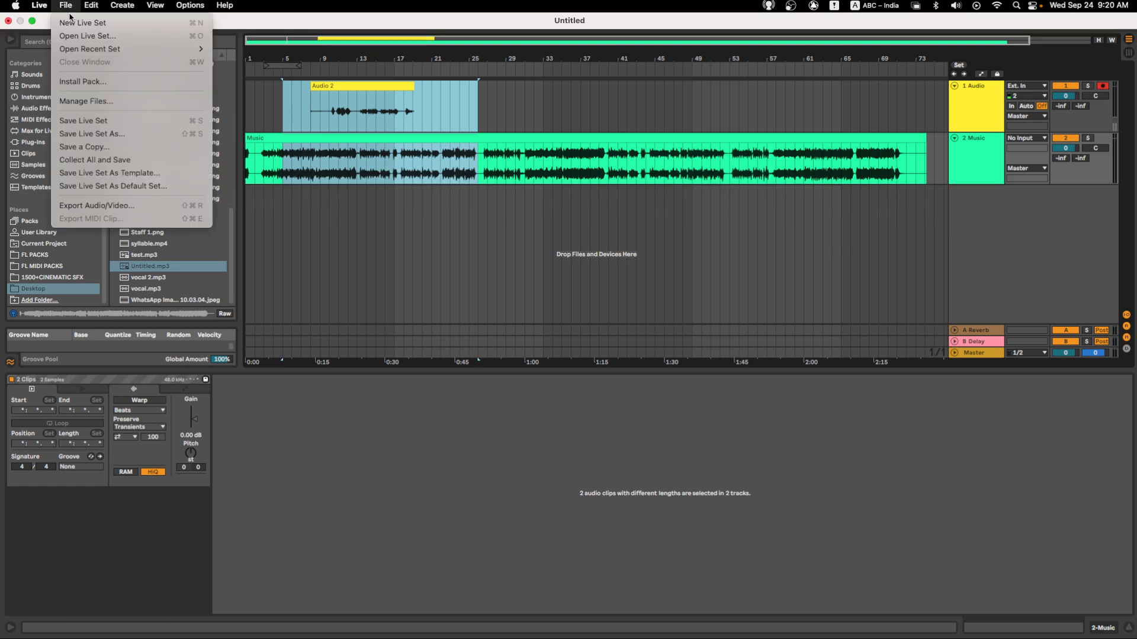
{"action": "left_click", "coordinate": [107, 206]}
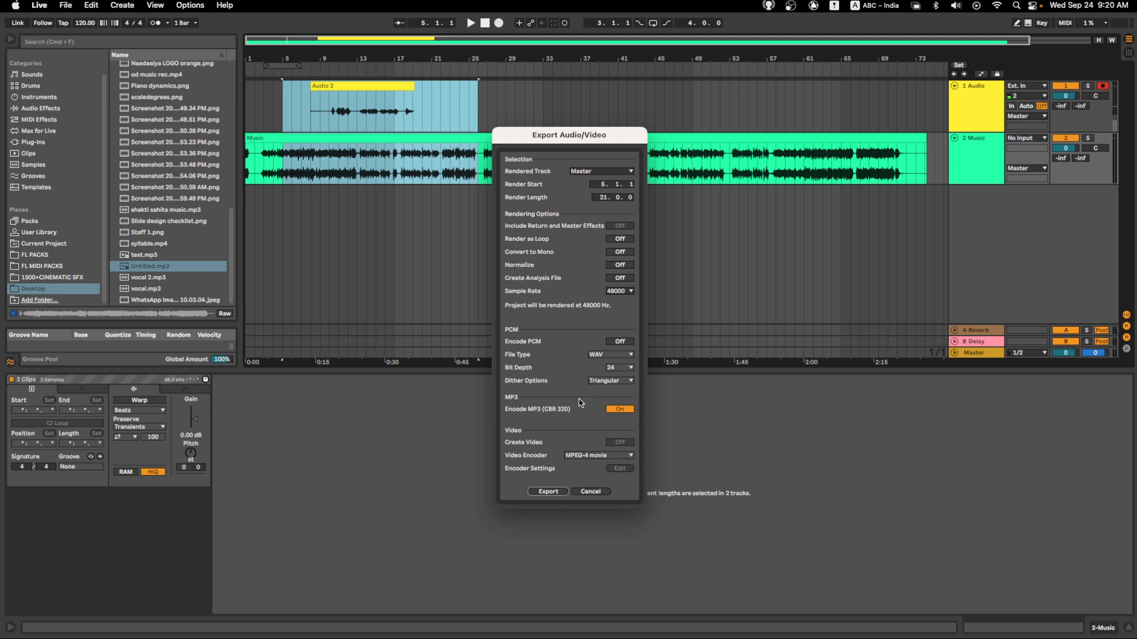
{"action": "left_click", "coordinate": [546, 492]}
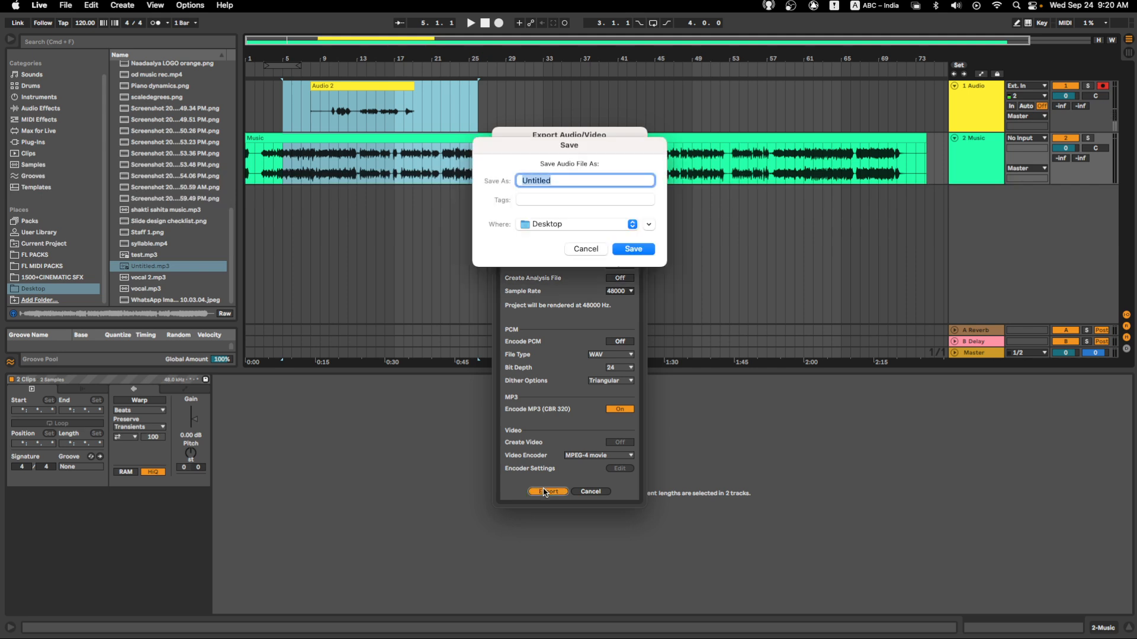
{"action": "left_click", "coordinate": [560, 181]}
{"action": "type", "text": "11"}
{"action": "key", "text": "BackSpace"}
{"action": "left_click", "coordinate": [624, 249]}
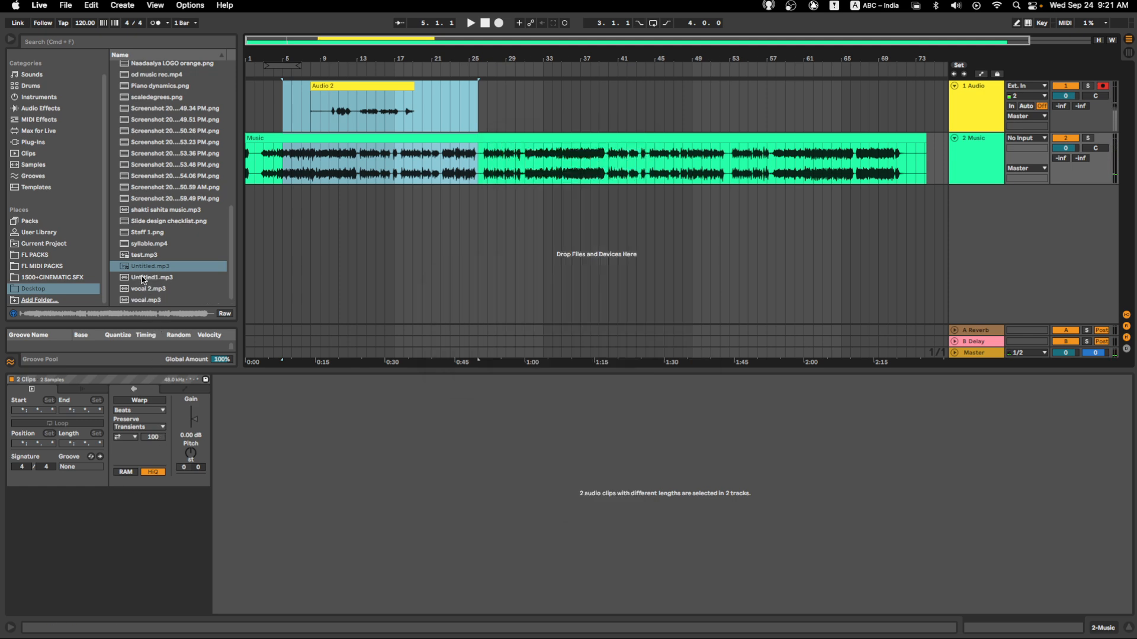
- Preview Untitled1.mp3 and Untitled.mp3 in the browser, listening to Untitled.mp3 near its end
{"action": "left_click", "coordinate": [142, 280]}
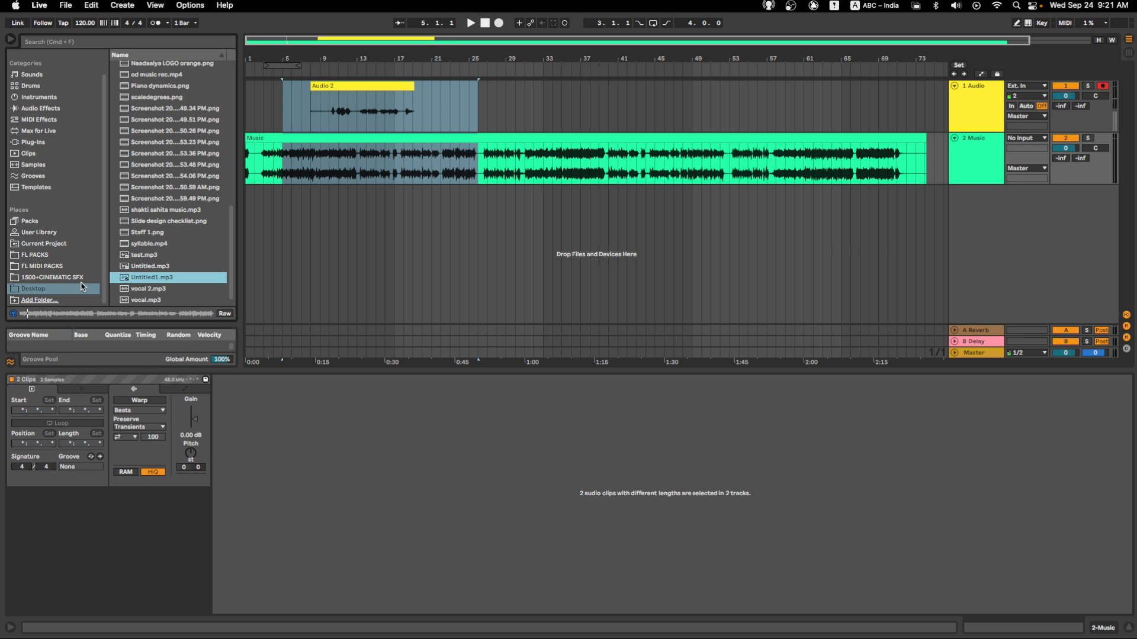
{"action": "left_click", "coordinate": [145, 267]}
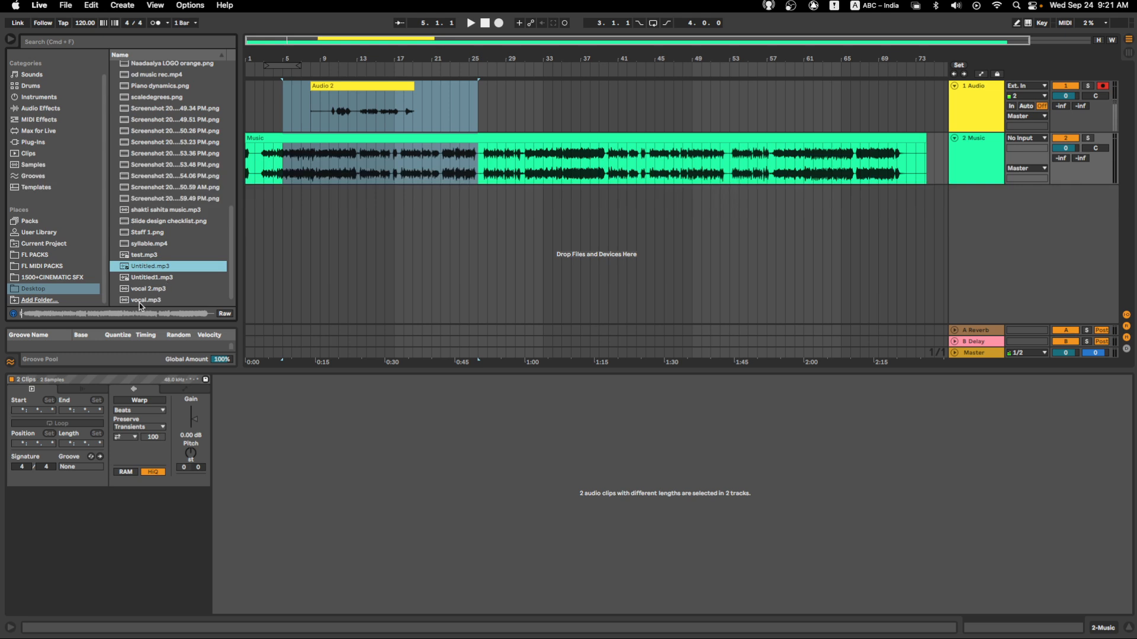
{"action": "left_click", "coordinate": [176, 313]}
{"action": "left_click", "coordinate": [193, 314]}
- Start adding a browser folder and create a new folder named "test ableton" on the owner's external data drive
{"action": "left_click", "coordinate": [35, 301]}
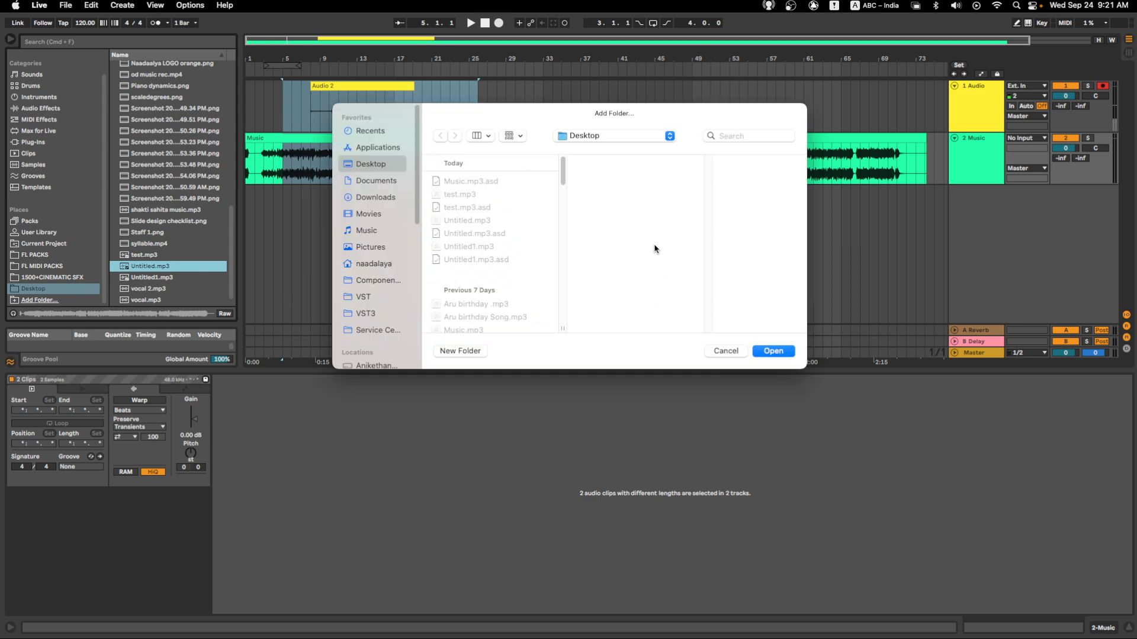
{"action": "scroll", "coordinate": [386, 283], "scroll_direction": "down", "scroll_amount": 5}
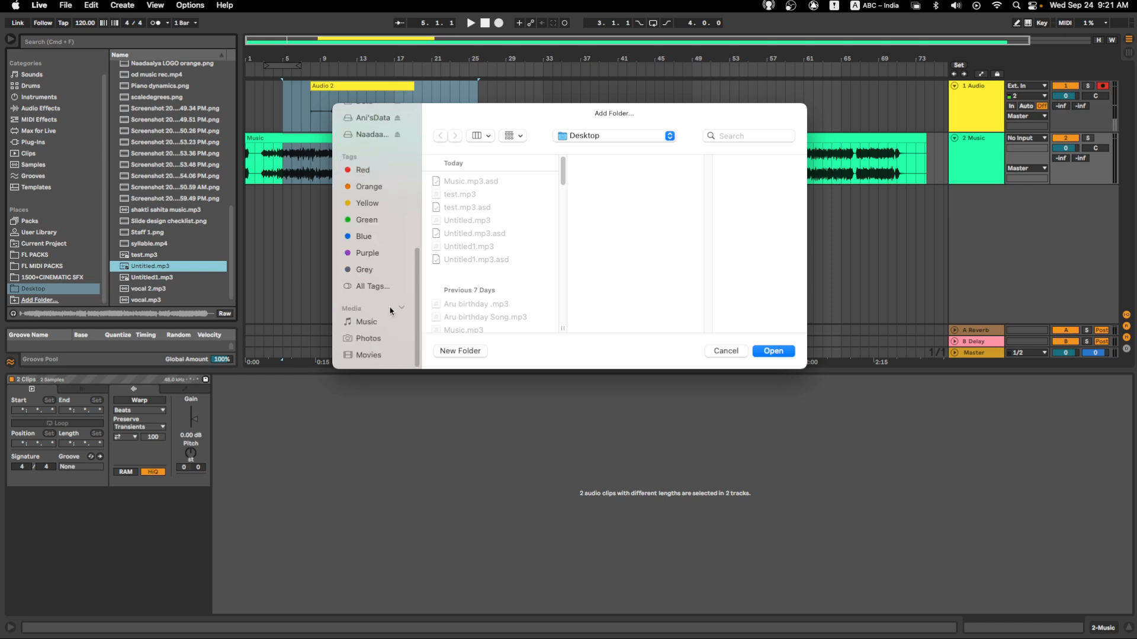
{"action": "scroll", "coordinate": [381, 237], "scroll_direction": "up", "scroll_amount": 3}
{"action": "left_click", "coordinate": [381, 219]}
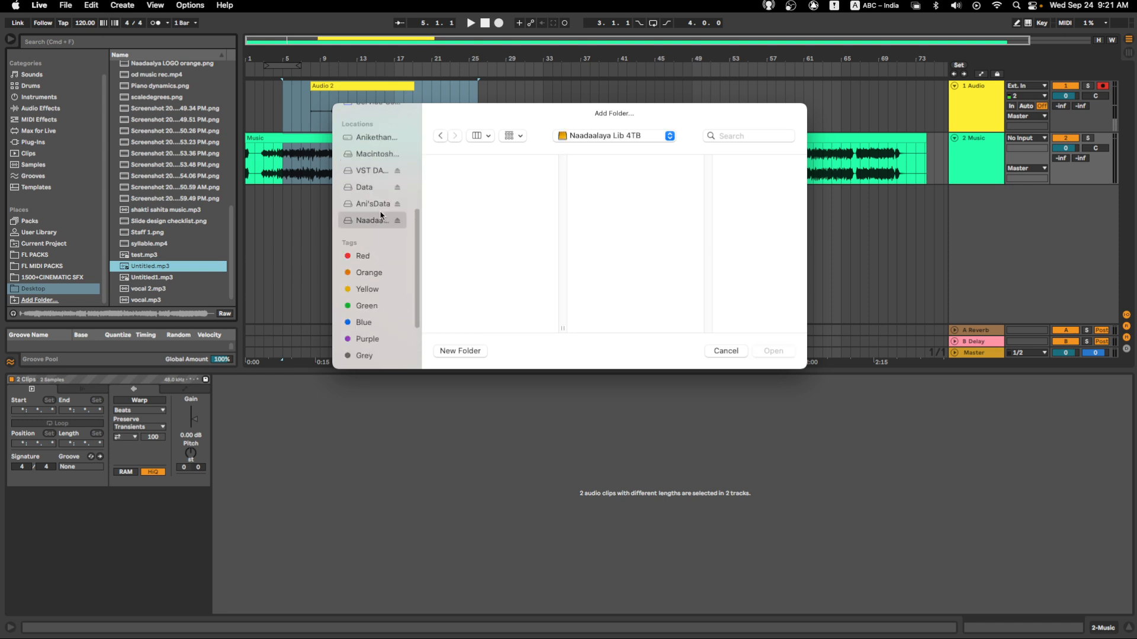
{"action": "left_click", "coordinate": [380, 205]}
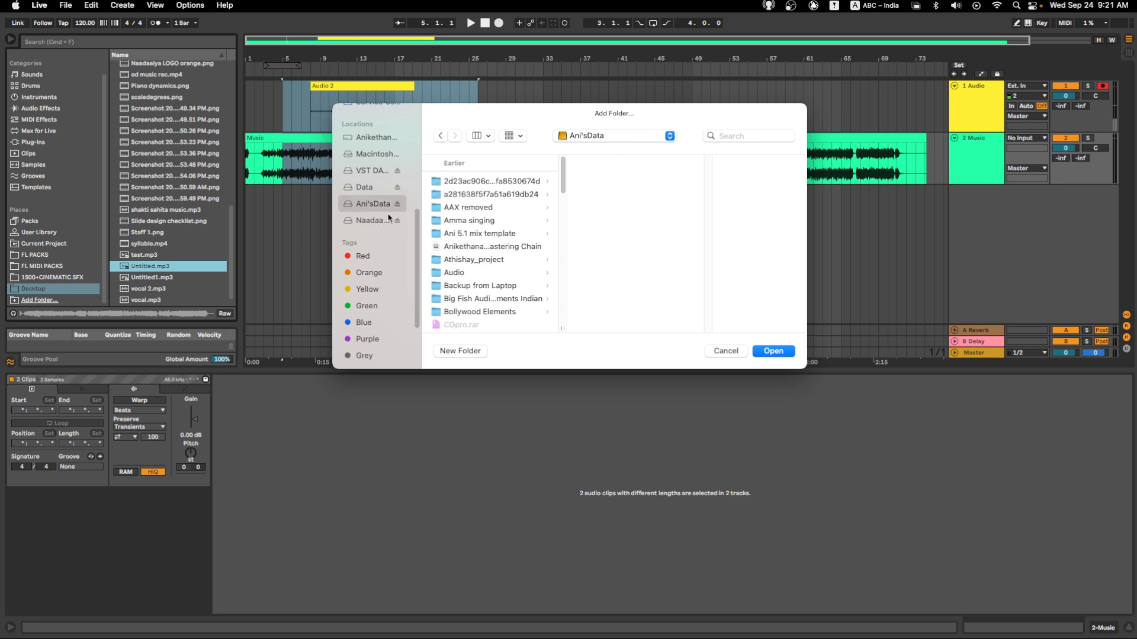
{"action": "left_click", "coordinate": [453, 350]}
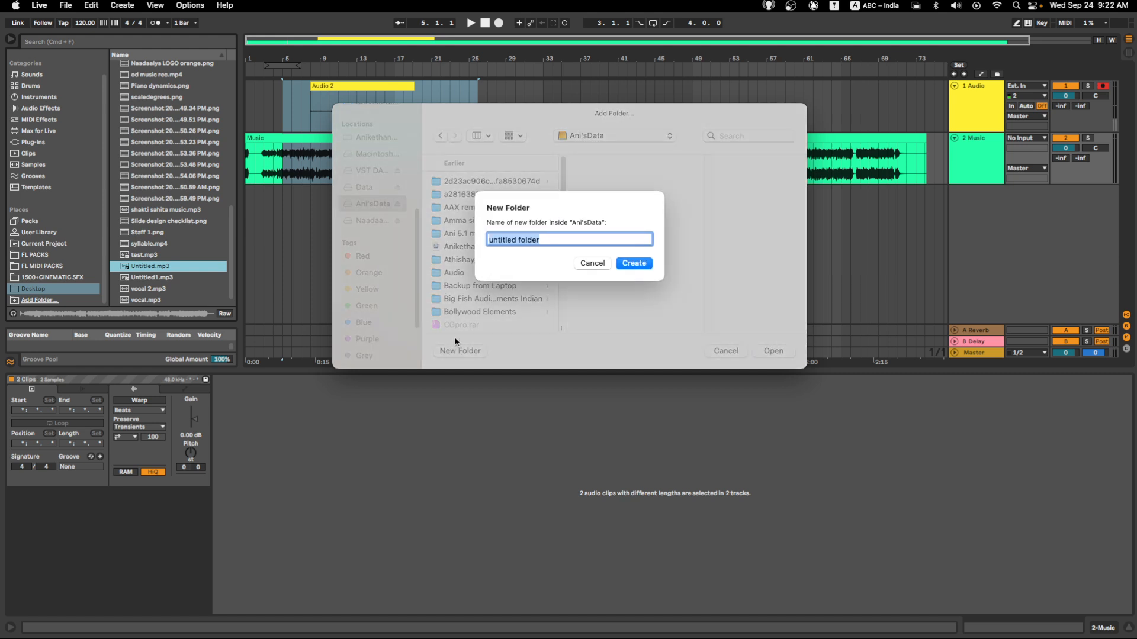
{"action": "type", "text": "test ableton"}
{"action": "left_click", "coordinate": [634, 263]}
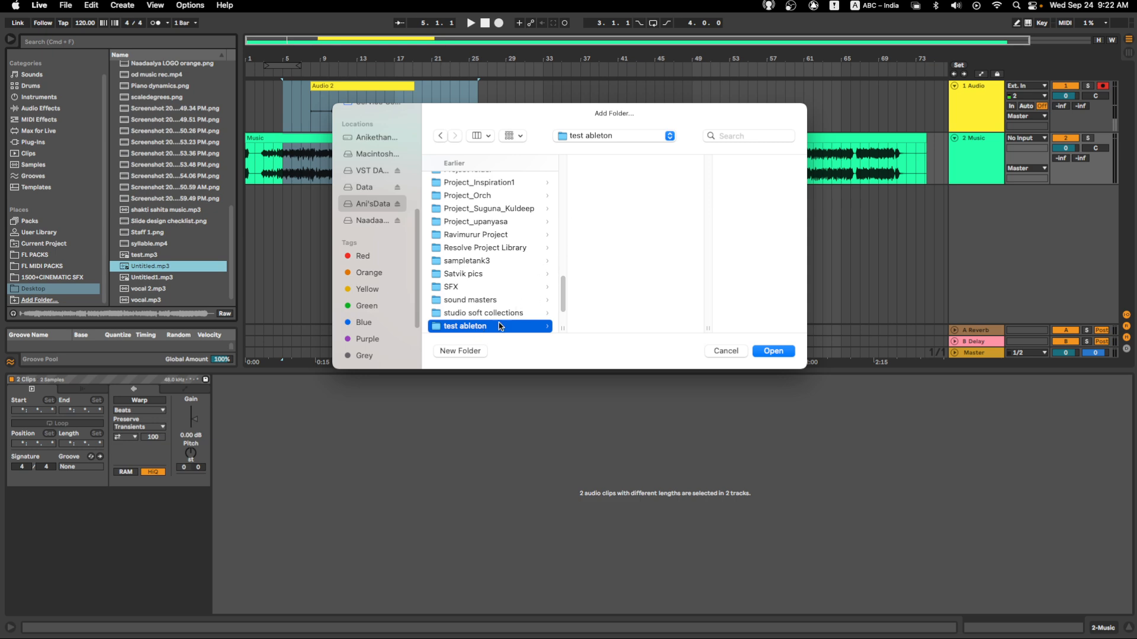
- Create a subfolder named "karaoke" inside the test ableton folder
{"action": "left_click", "coordinate": [467, 351]}
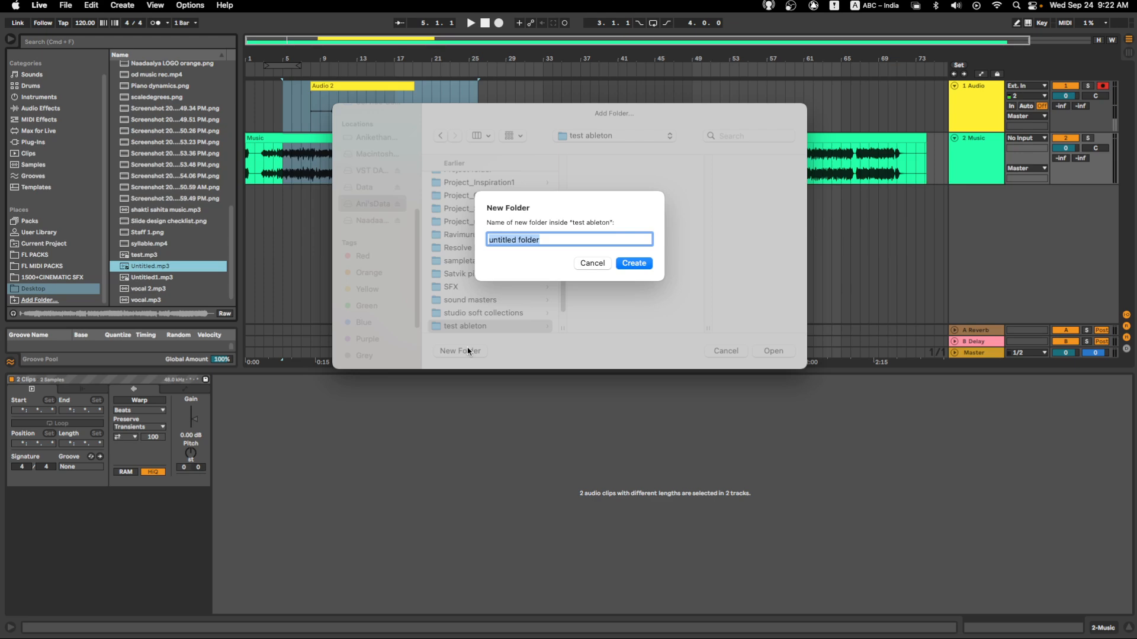
{"action": "type", "text": "karaoke"}
{"action": "left_click", "coordinate": [634, 263]}
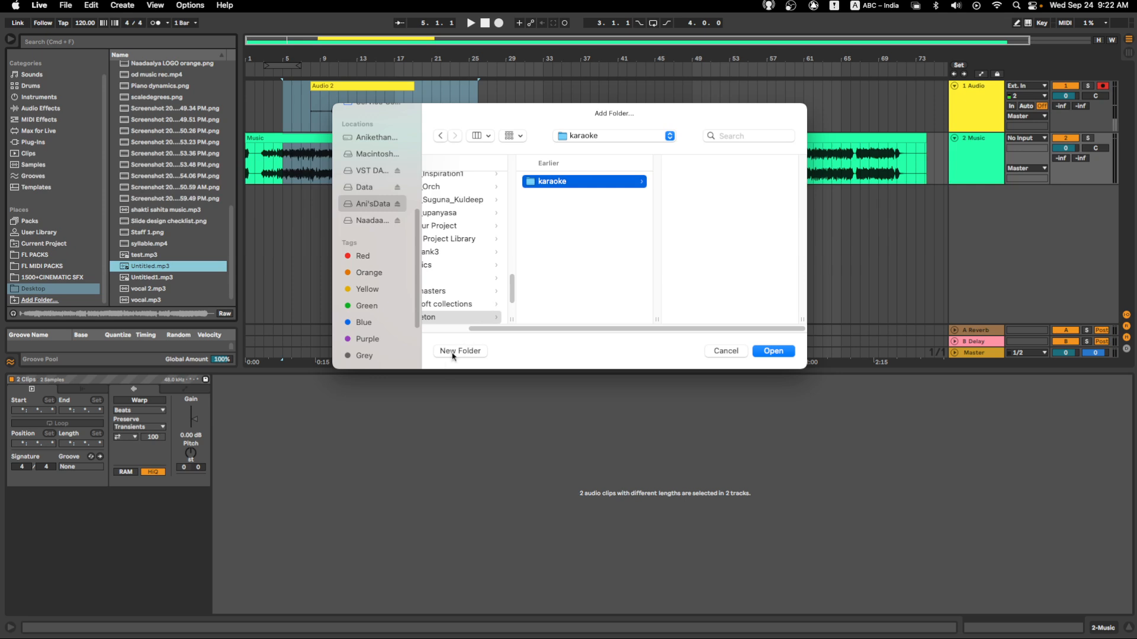
- Create a subfolder named "vocal" inside the karaoke folder
{"action": "left_click", "coordinate": [459, 351]}
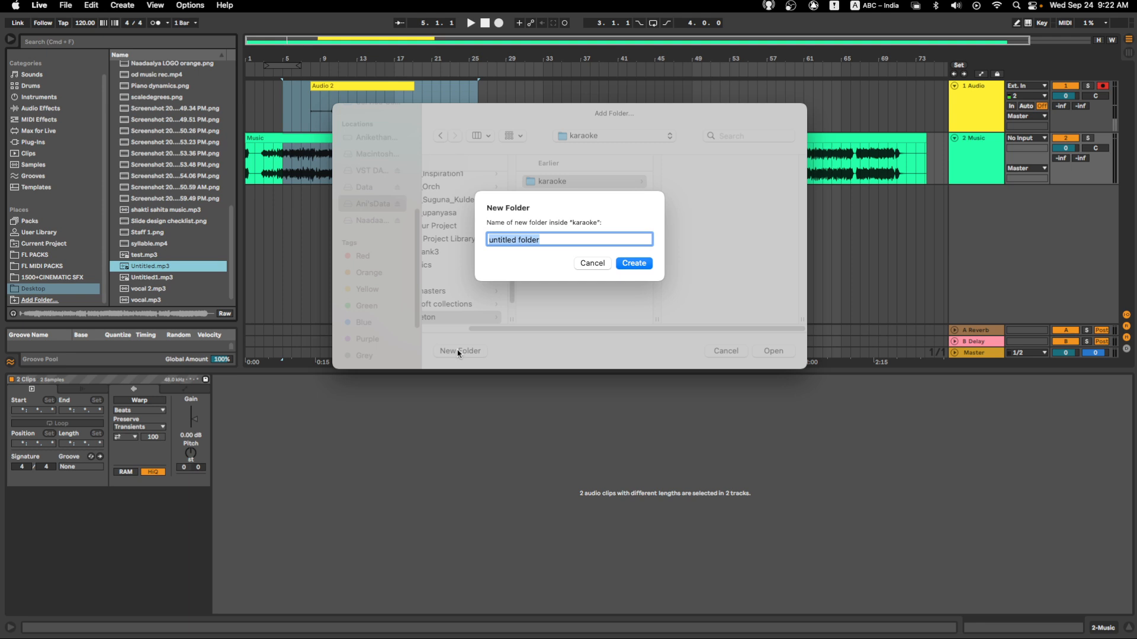
{"action": "type", "text": "vo"}
{"action": "key", "text": "BackSpace"}
{"action": "key", "text": "BackSpace"}
{"action": "left_click", "coordinate": [632, 266]}
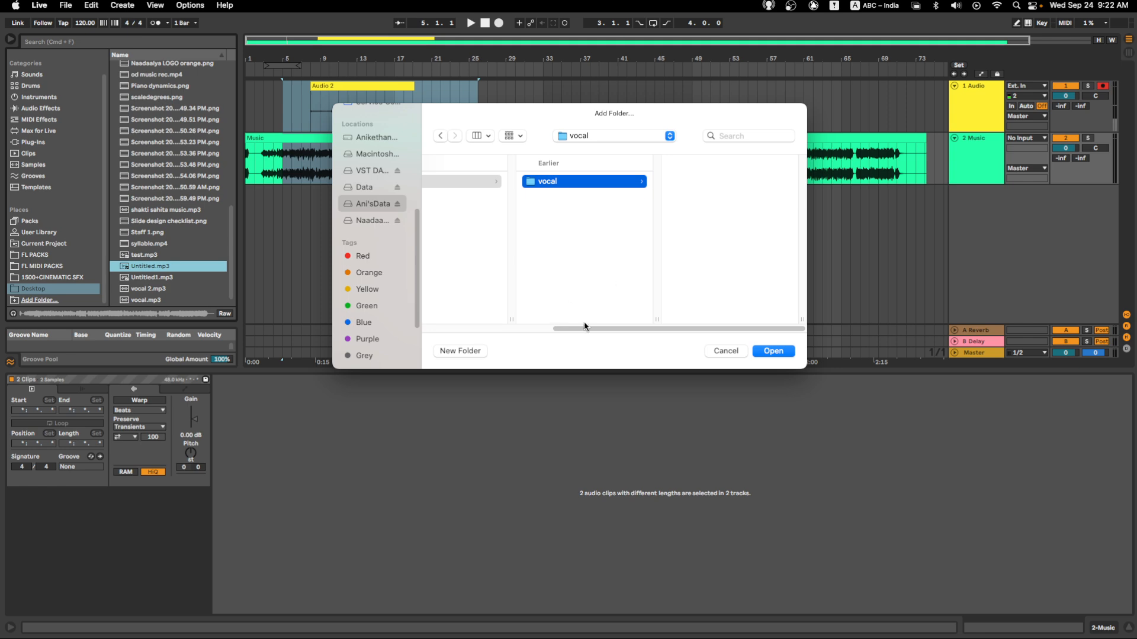
- Create a subfolder named "Mp3" directly inside test ableton, and leave the folder dialog without adding a folder to the browser
{"action": "left_click_drag", "start_coordinate": [589, 327], "coordinate": [548, 331]}
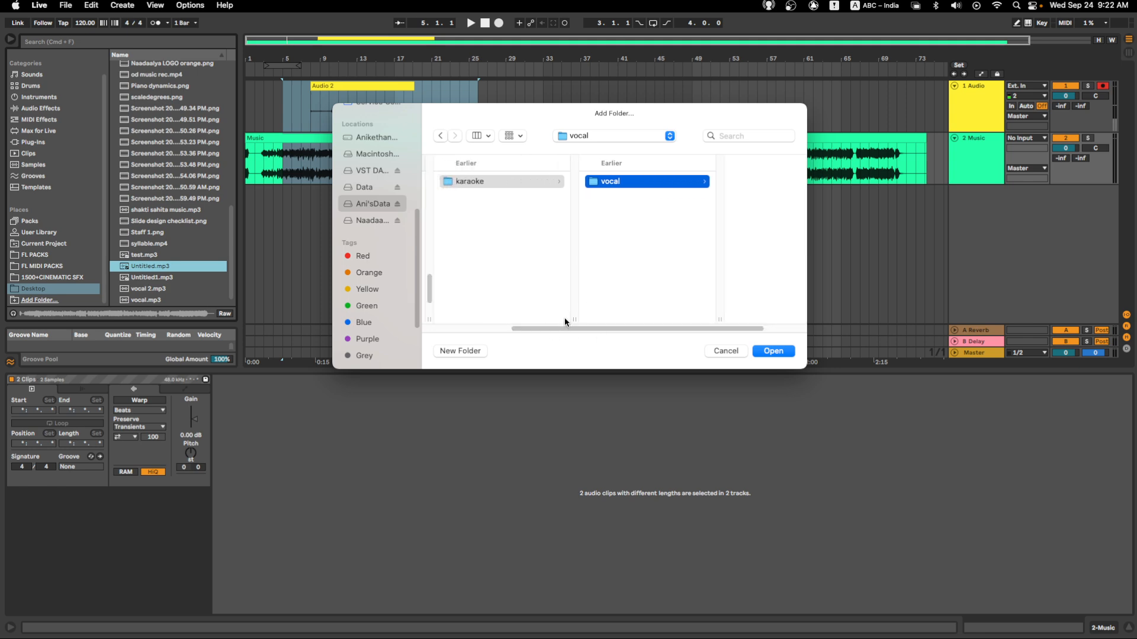
{"action": "left_click", "coordinate": [452, 353]}
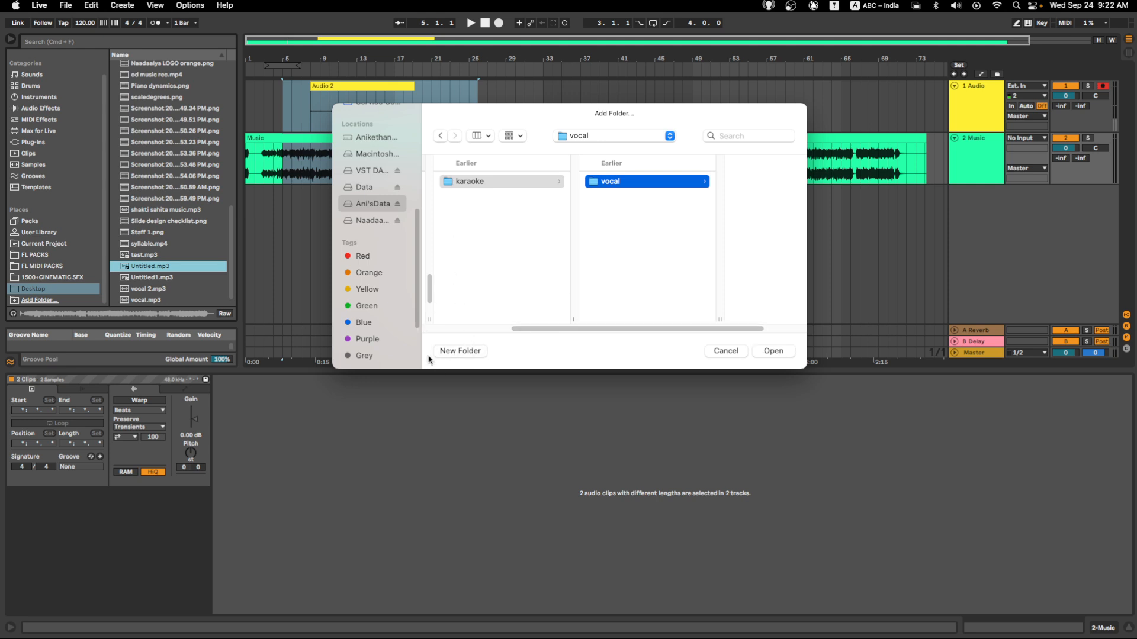
{"action": "left_click", "coordinate": [509, 180]}
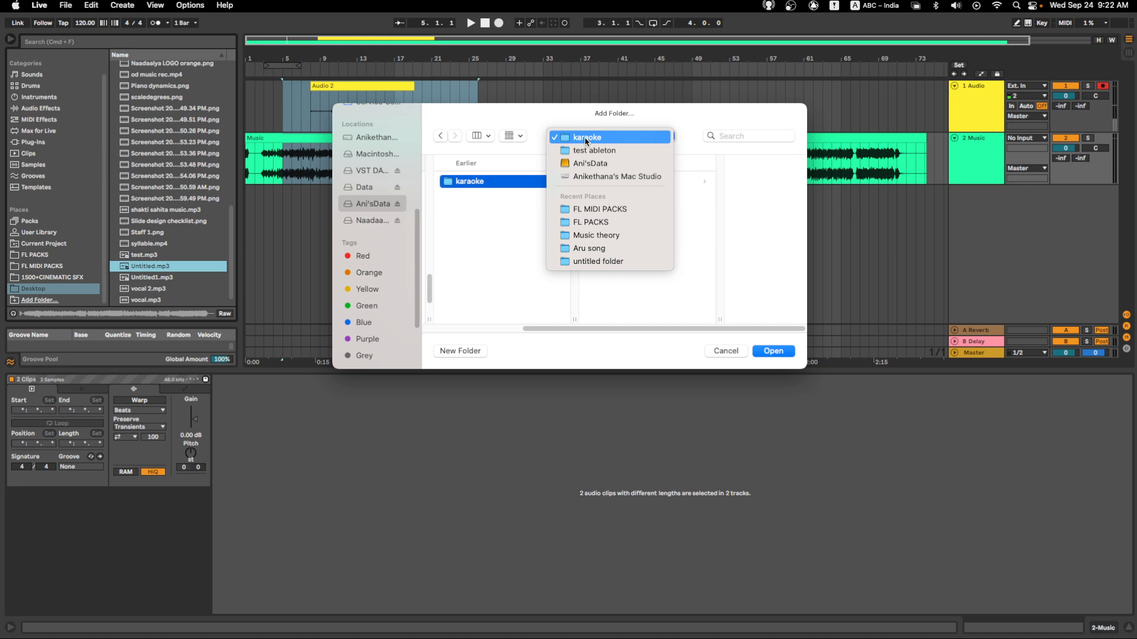
{"action": "left_click", "coordinate": [587, 149]}
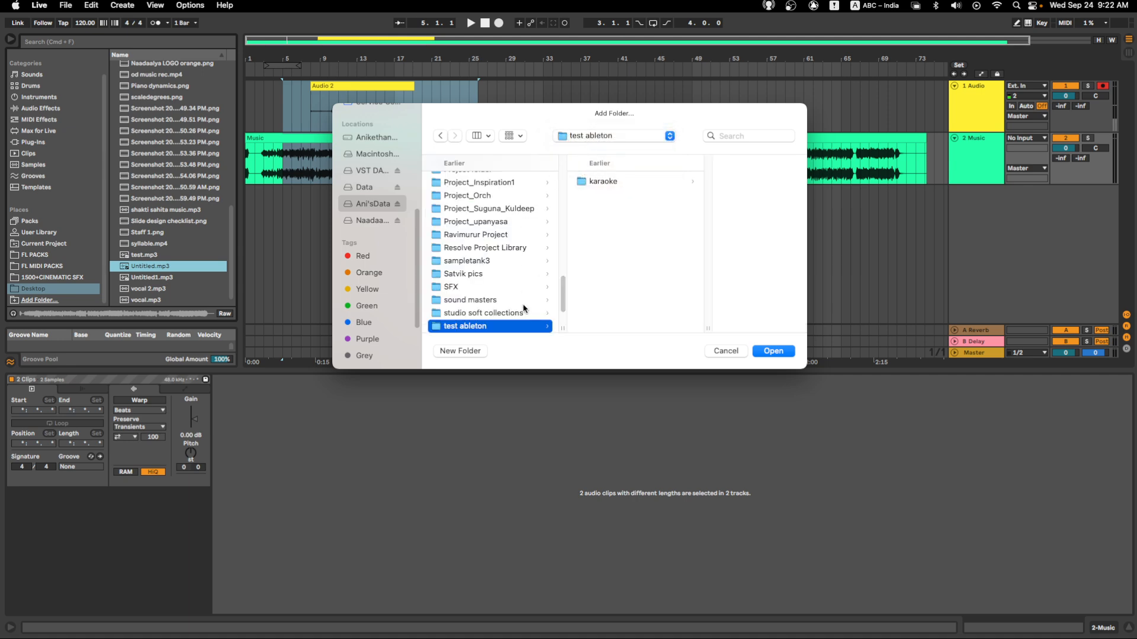
{"action": "left_click", "coordinate": [474, 351]}
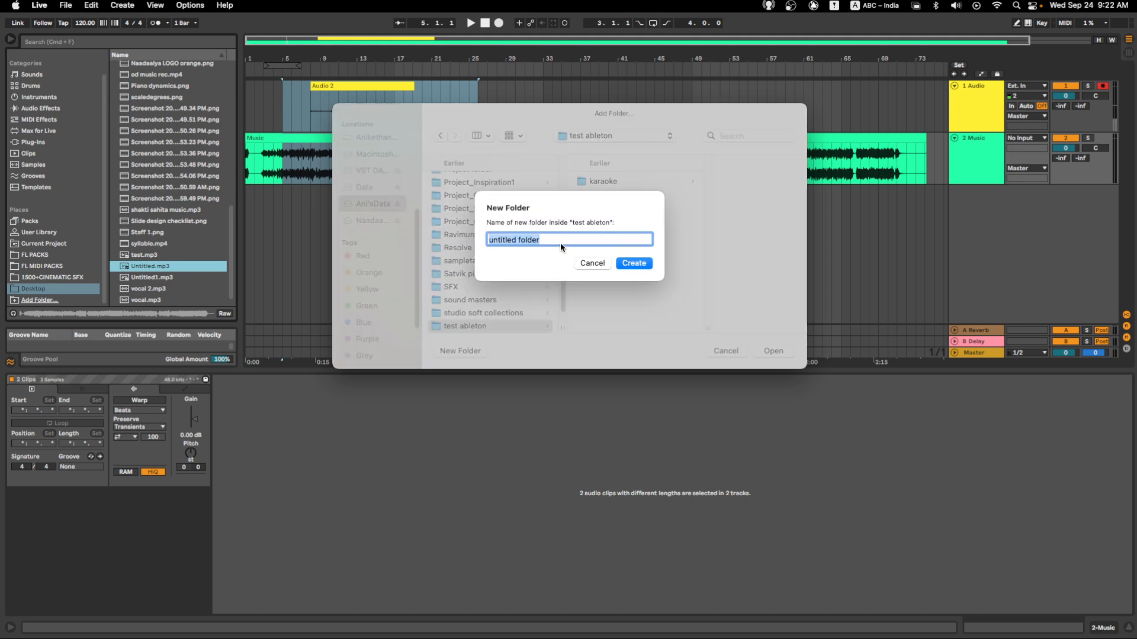
{"action": "type", "text": "master"}
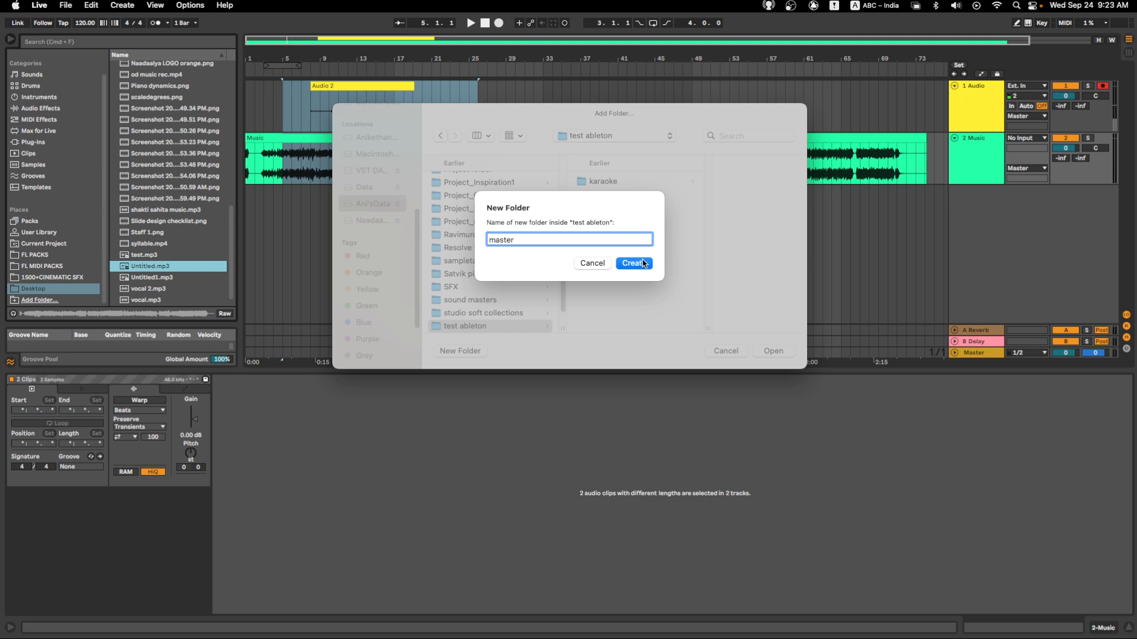
{"action": "double_click", "coordinate": [505, 244]}
{"action": "type", "text": "Mp3"}
{"action": "left_click", "coordinate": [648, 264]}
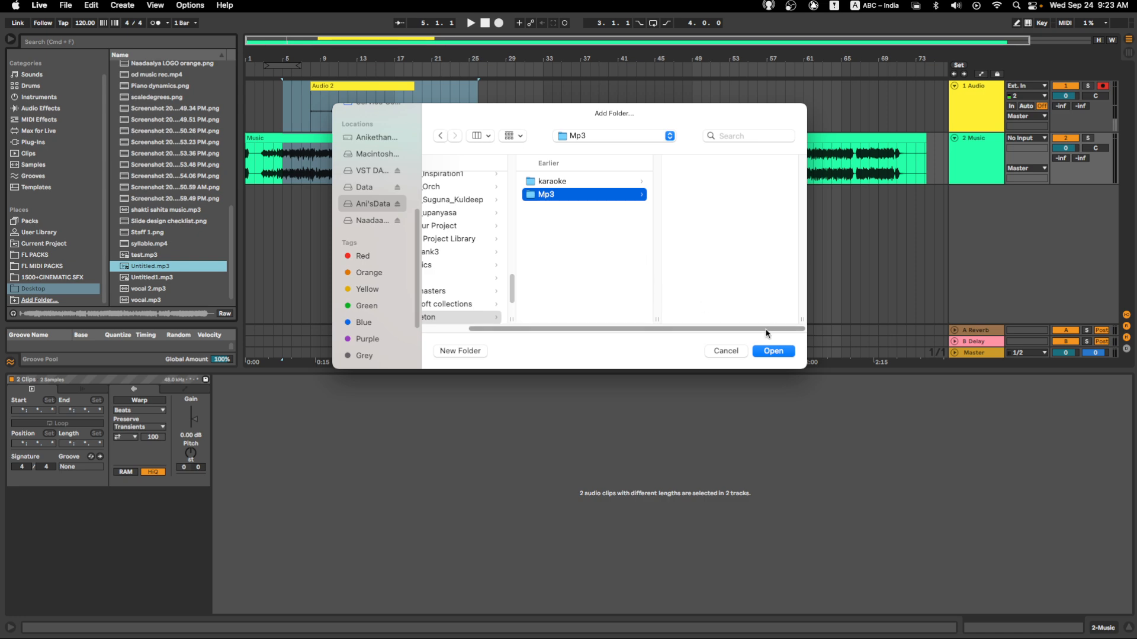
{"action": "left_click", "coordinate": [734, 354]}
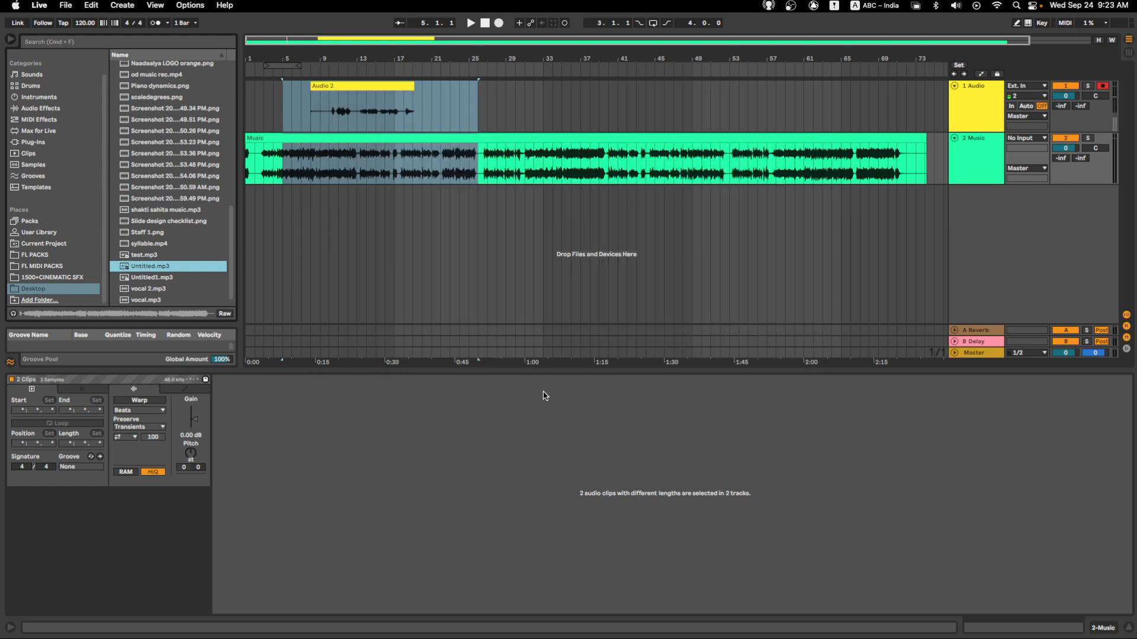
- Export the selected time range as an MP3 named Untitled1 into the Mp3 folder inside test ableton on the external data drive
{"action": "left_click", "coordinate": [65, 6]}
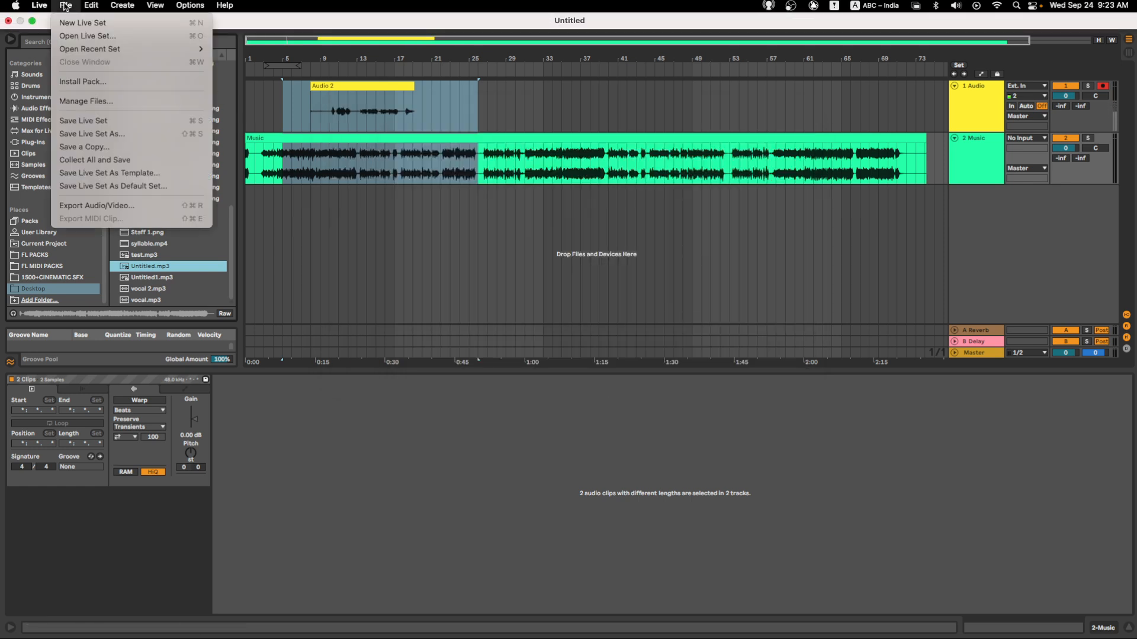
{"action": "left_click", "coordinate": [131, 207]}
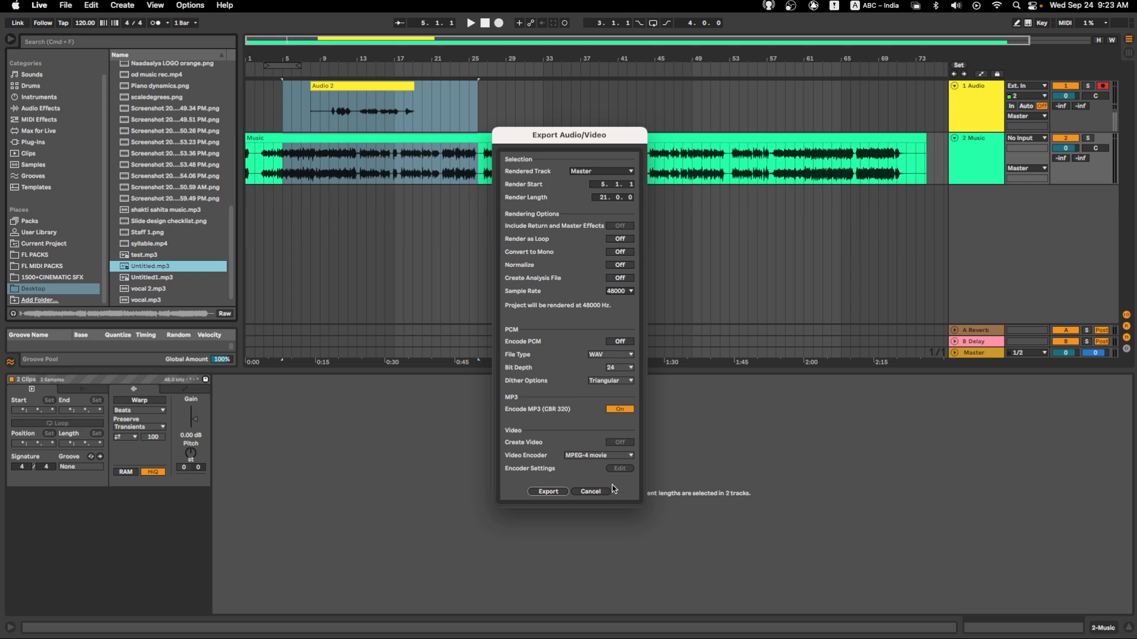
{"action": "left_click", "coordinate": [552, 496]}
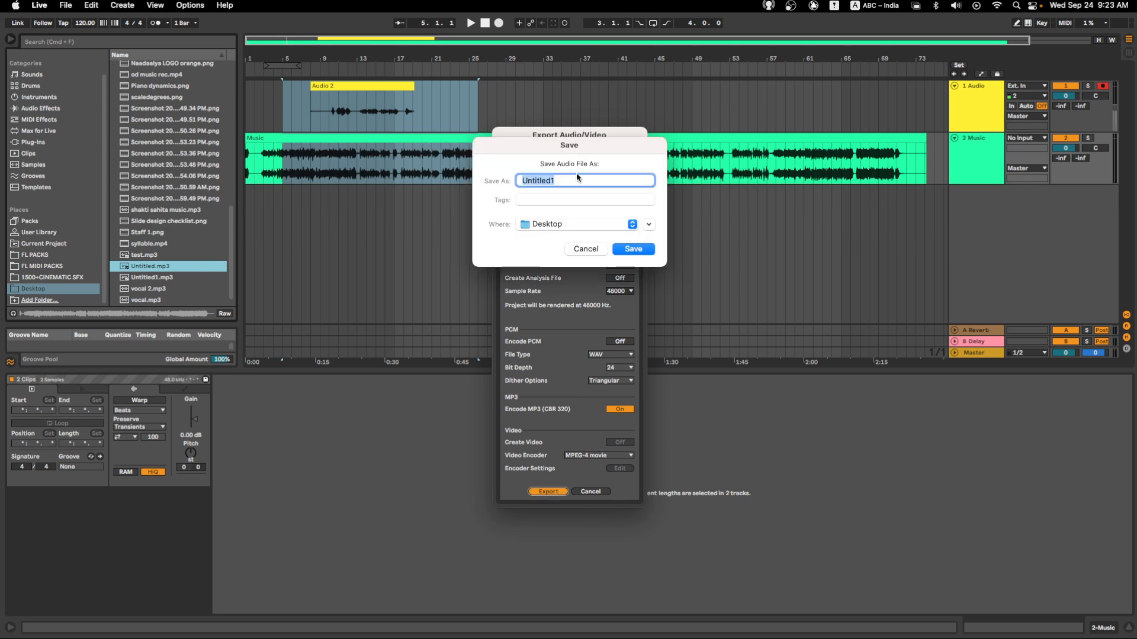
{"action": "left_click", "coordinate": [595, 225]}
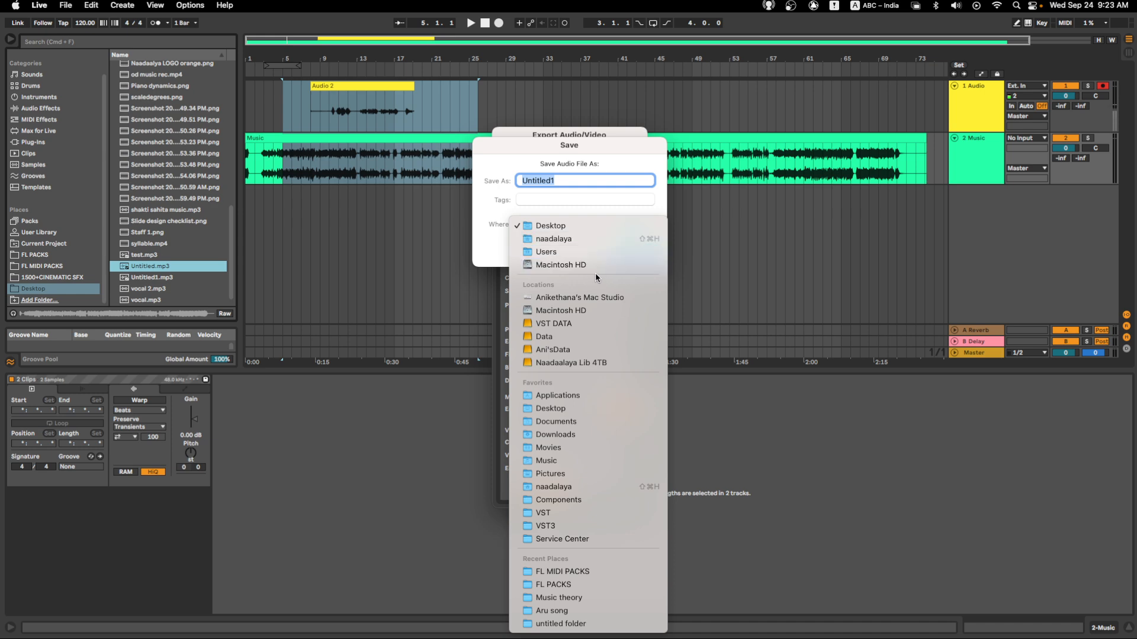
{"action": "left_click", "coordinate": [578, 350]}
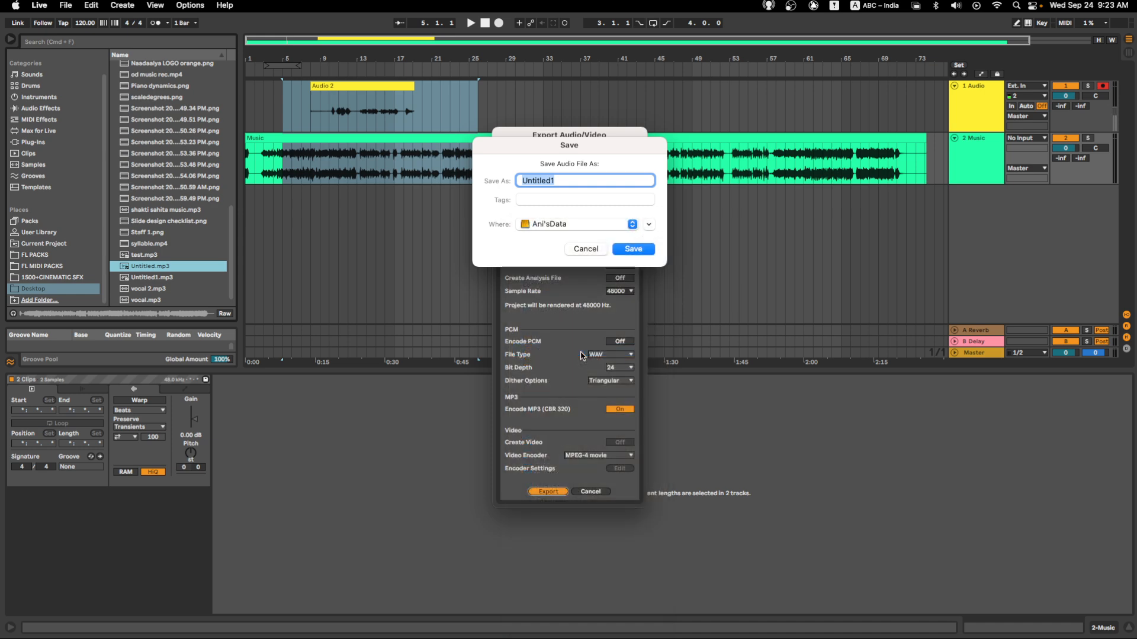
{"action": "left_click", "coordinate": [649, 225]}
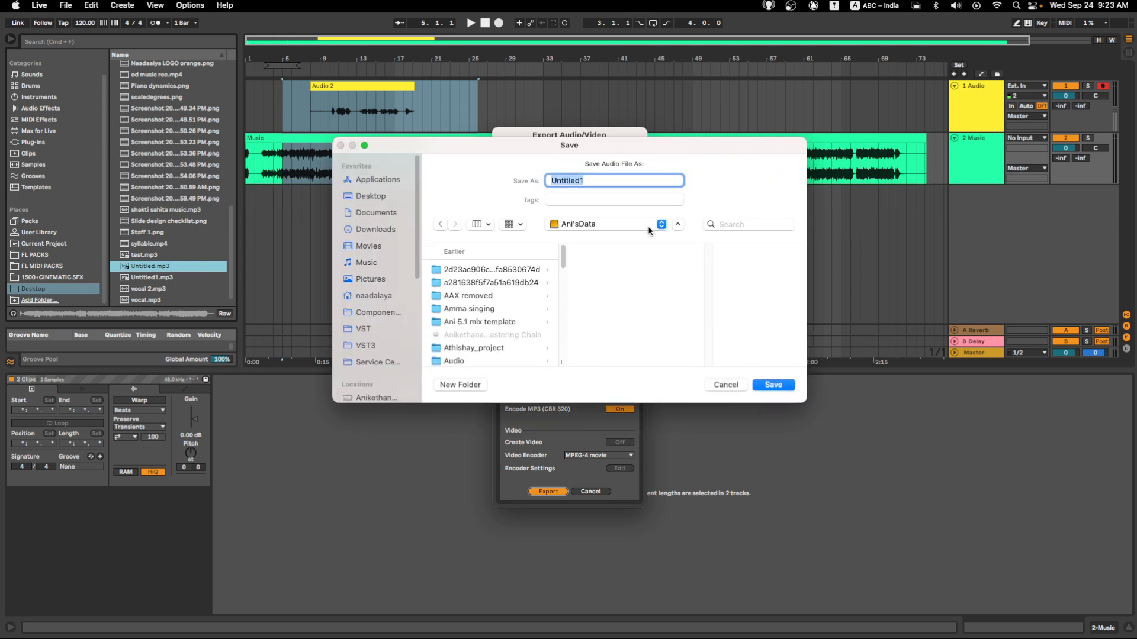
{"action": "scroll", "coordinate": [464, 296], "scroll_direction": "down", "scroll_amount": 10}
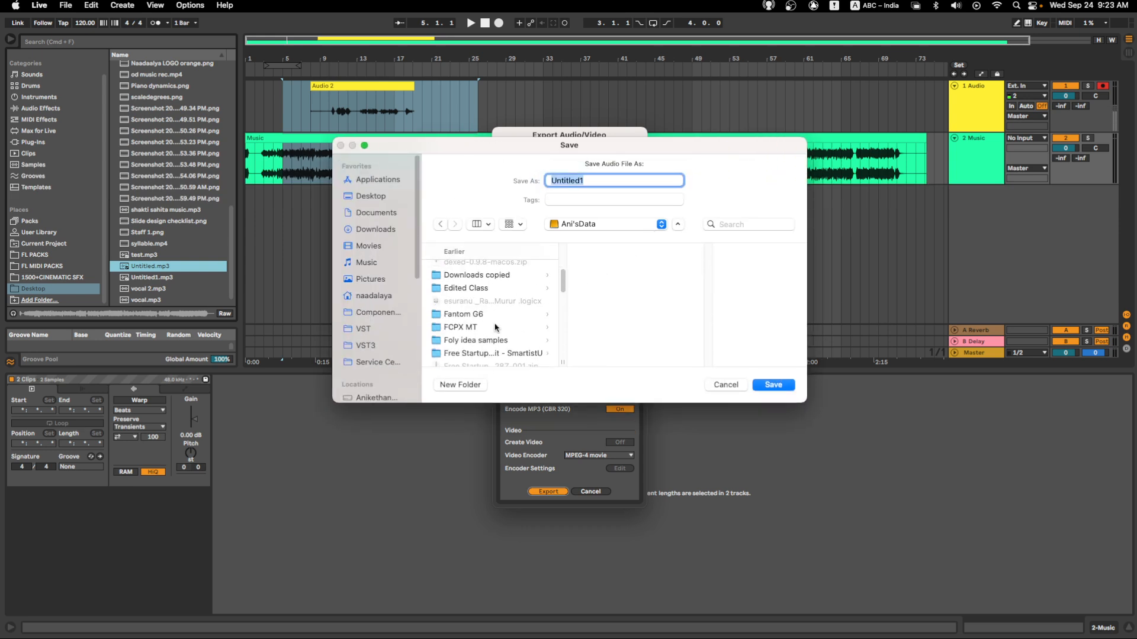
{"action": "scroll", "coordinate": [495, 328], "scroll_direction": "down", "scroll_amount": 10}
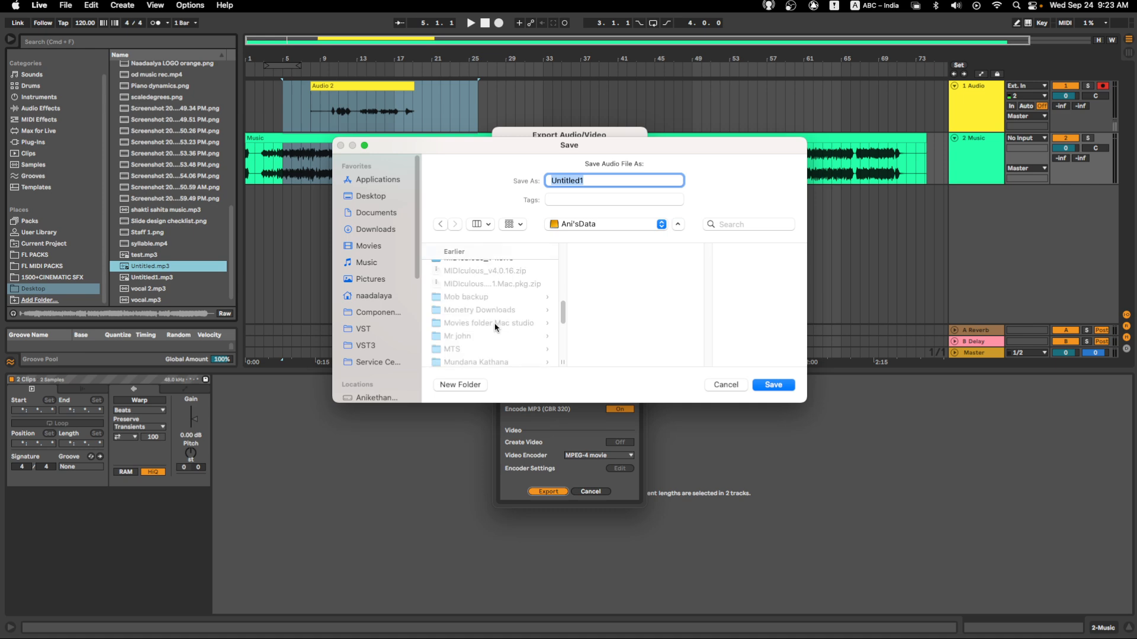
{"action": "scroll", "coordinate": [495, 327], "scroll_direction": "down", "scroll_amount": 5}
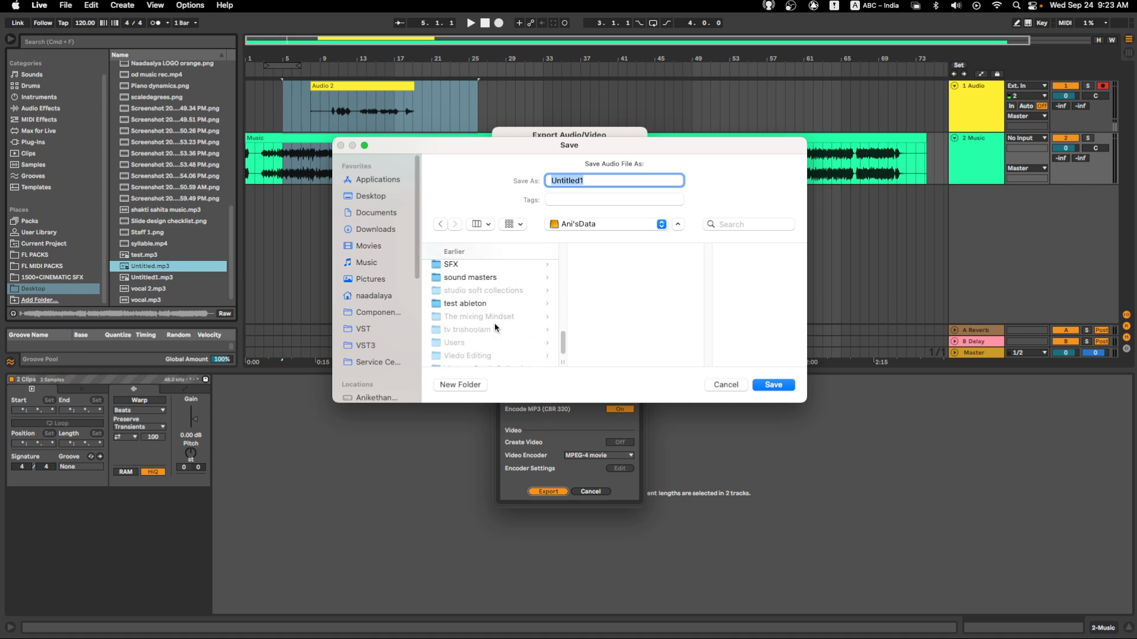
{"action": "left_click", "coordinate": [477, 305]}
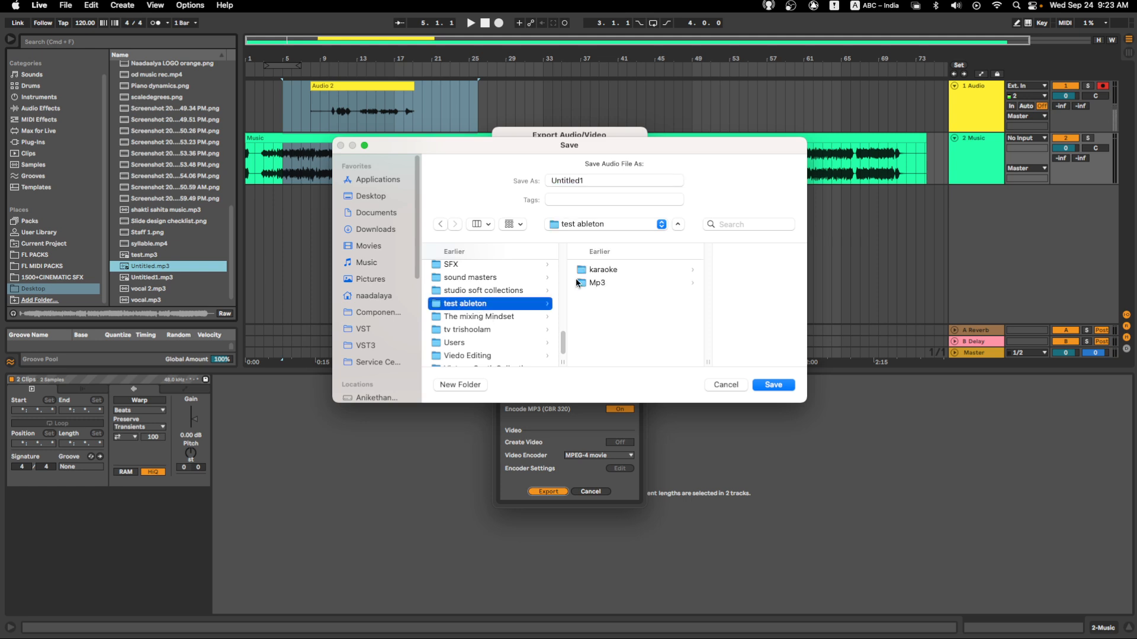
{"action": "left_click", "coordinate": [577, 283]}
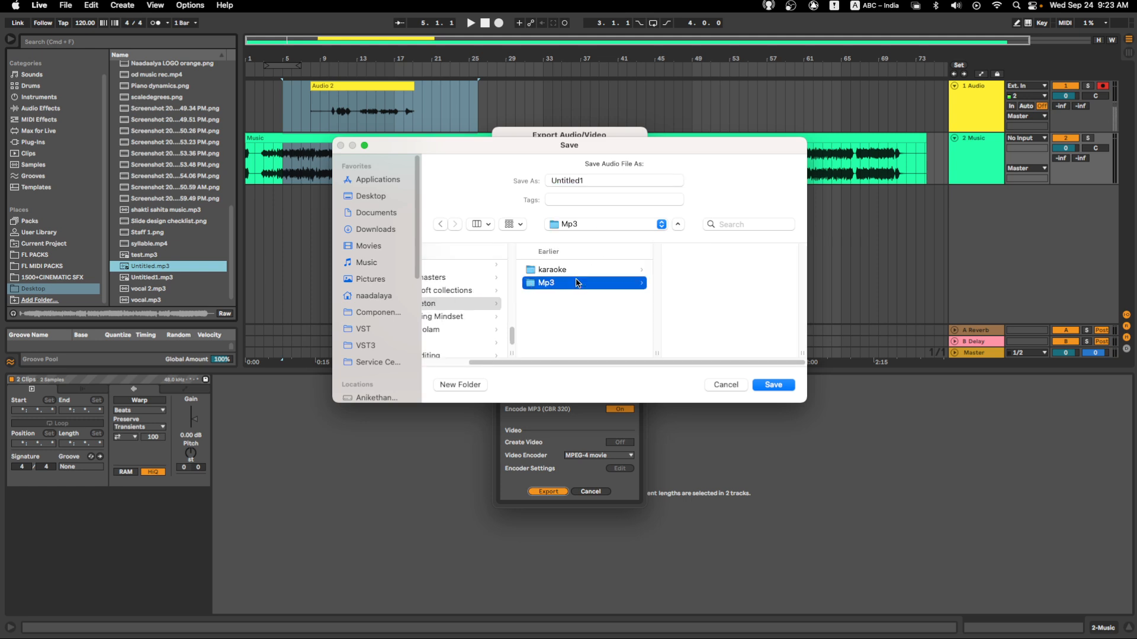
{"action": "left_click", "coordinate": [773, 385]}
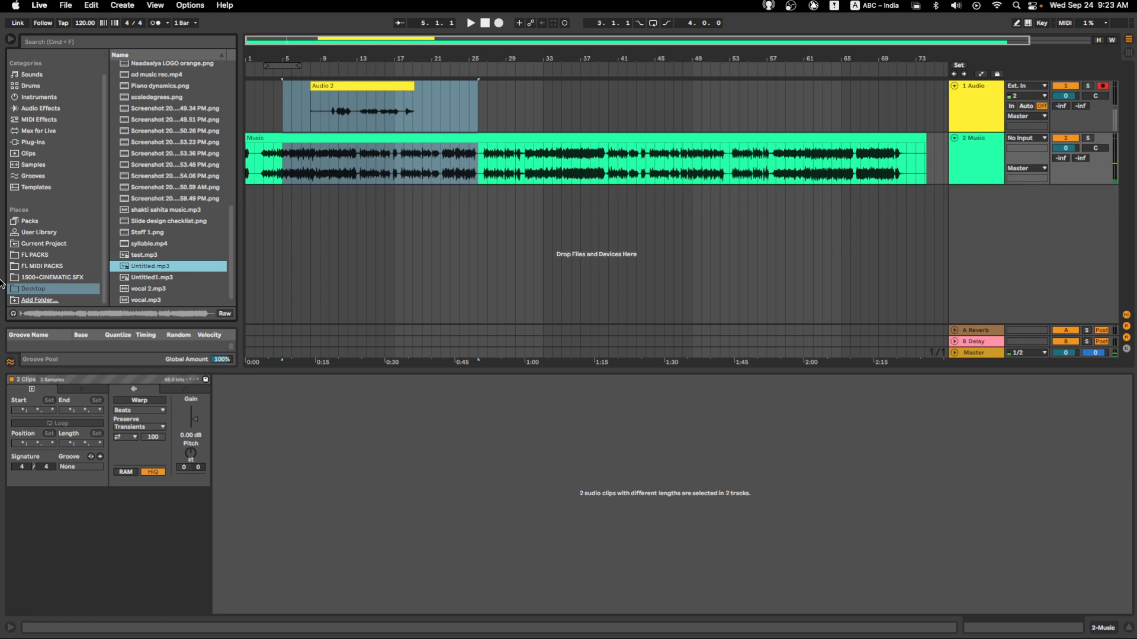
- Add the Mp3 folder from test ableton to the browser's Places
{"action": "left_click", "coordinate": [41, 300]}
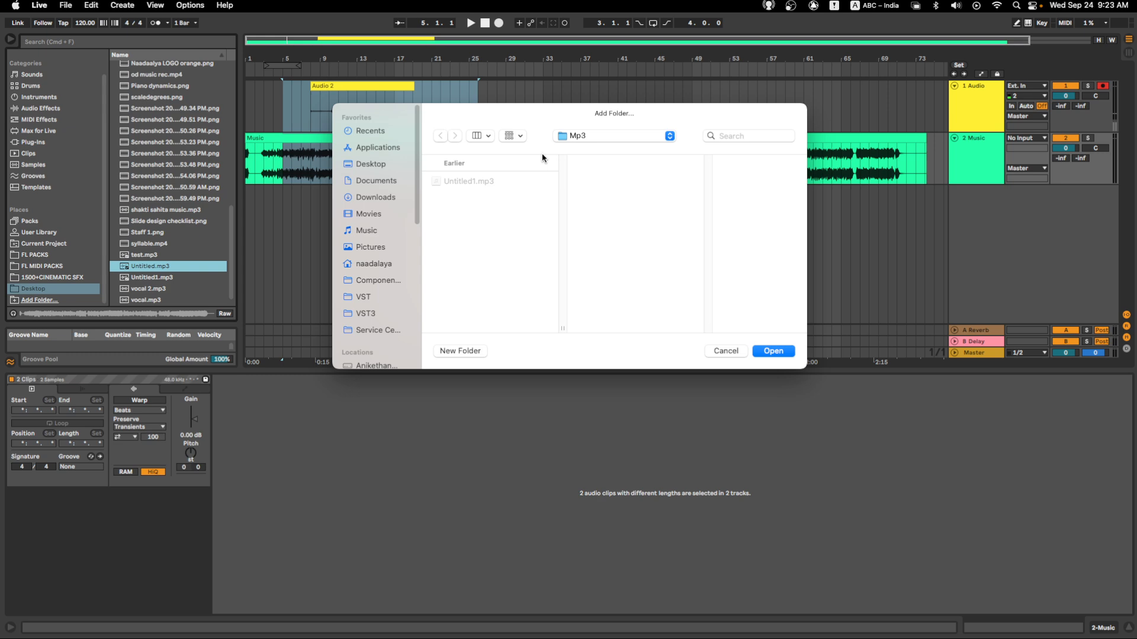
{"action": "left_click", "coordinate": [787, 353]}
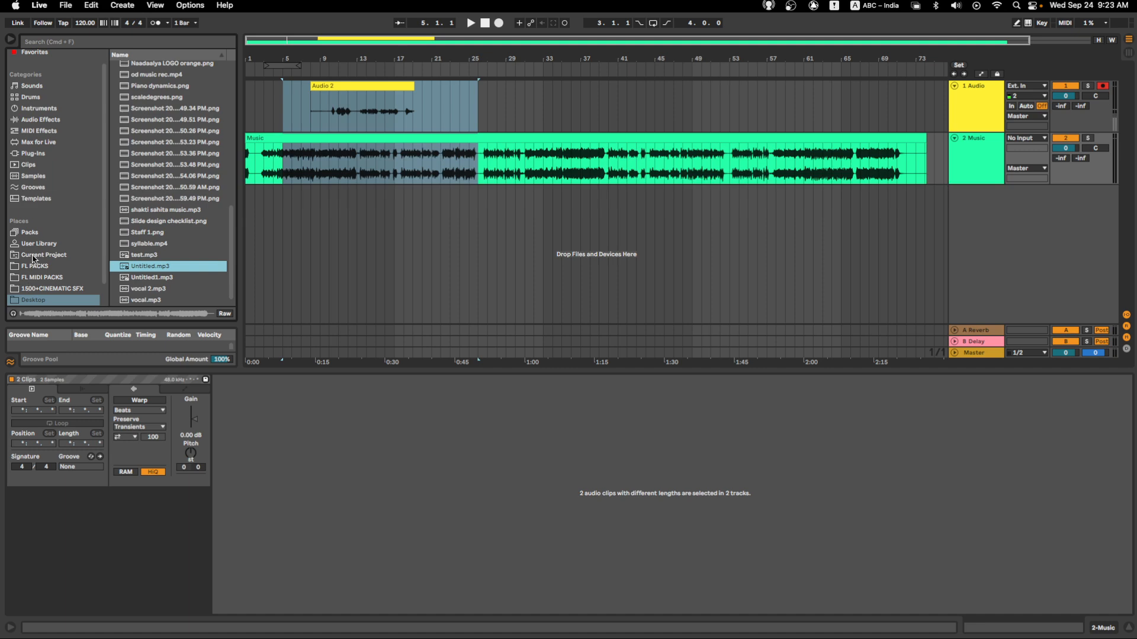
{"action": "scroll", "coordinate": [45, 285], "scroll_direction": "down", "scroll_amount": 2}
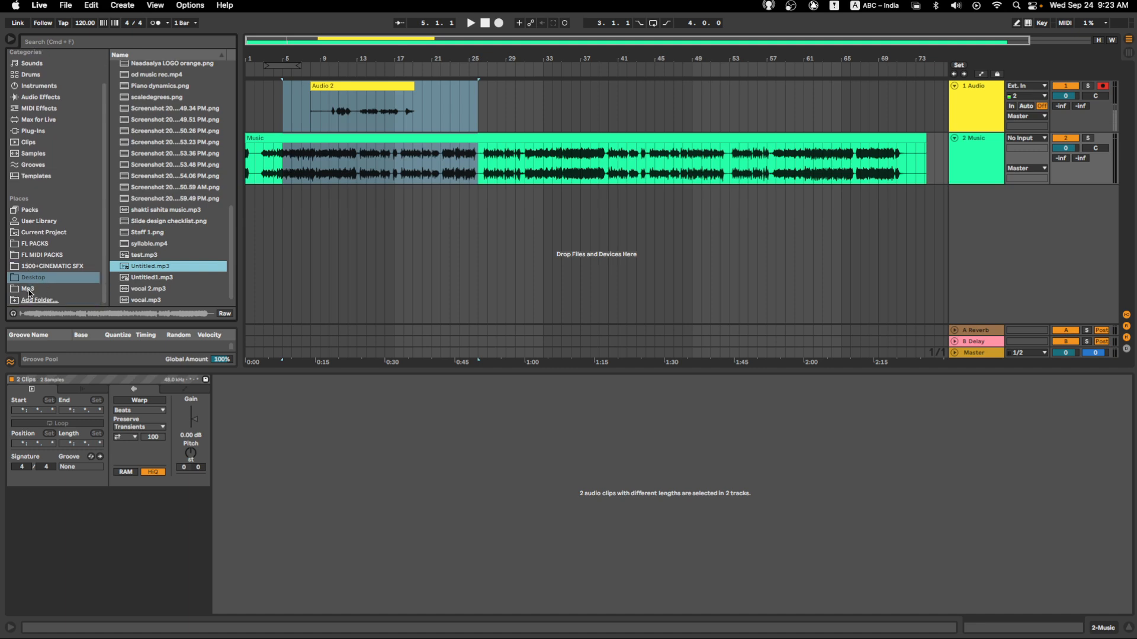
- Preview Untitled1.mp3 from the Mp3 folder in the browser, and disarm recording on the 1 Audio track
{"action": "left_click", "coordinate": [30, 288]}
{"action": "left_click", "coordinate": [156, 67]}
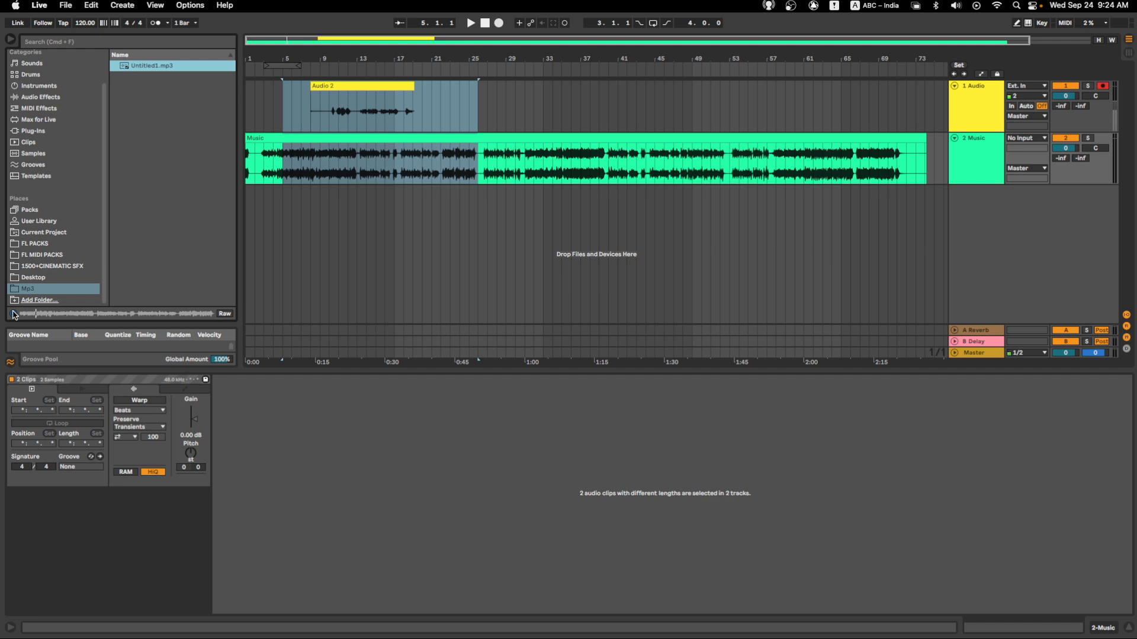
{"action": "left_click", "coordinate": [13, 313]}
{"action": "left_click", "coordinate": [1102, 86]}
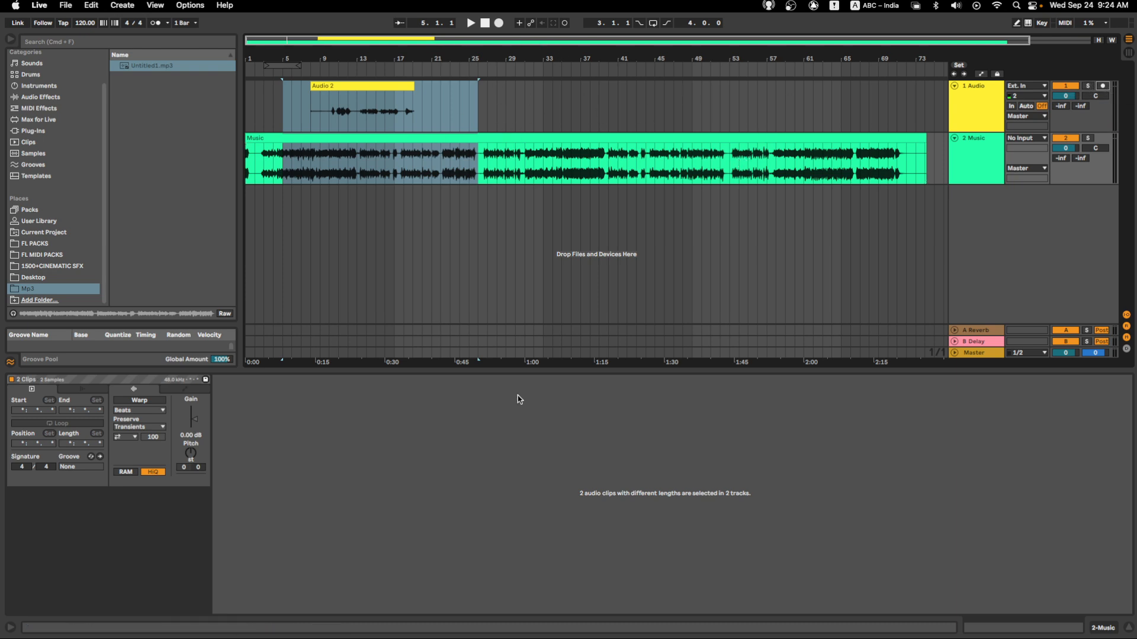
{"action": "left_click", "coordinate": [67, 6]}
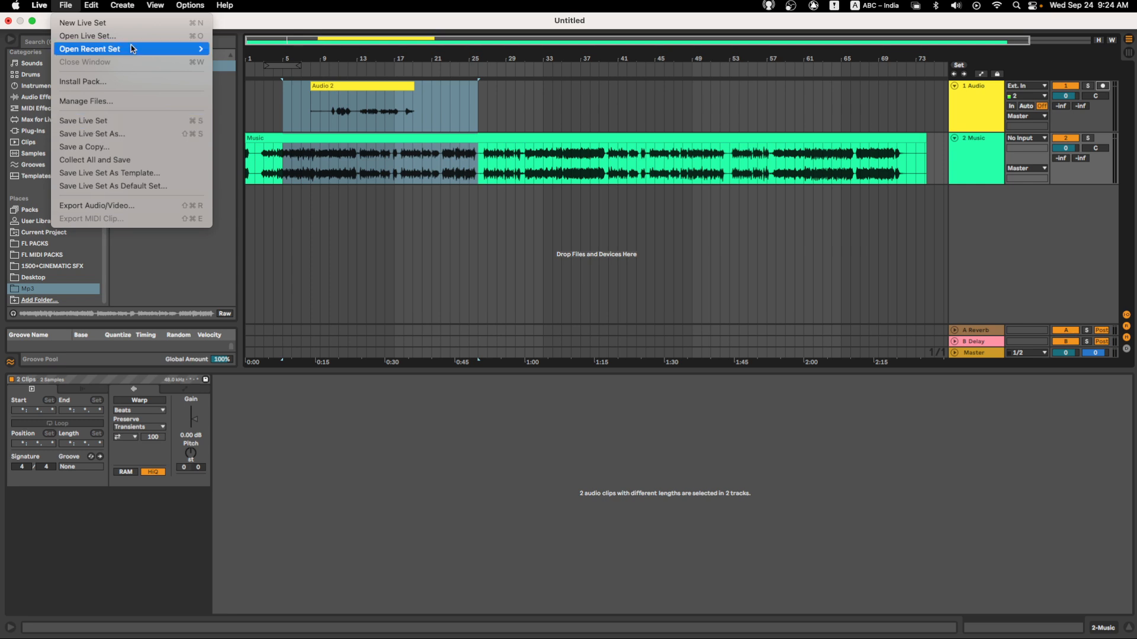
{"action": "mouse_move", "coordinate": [231, 10]}
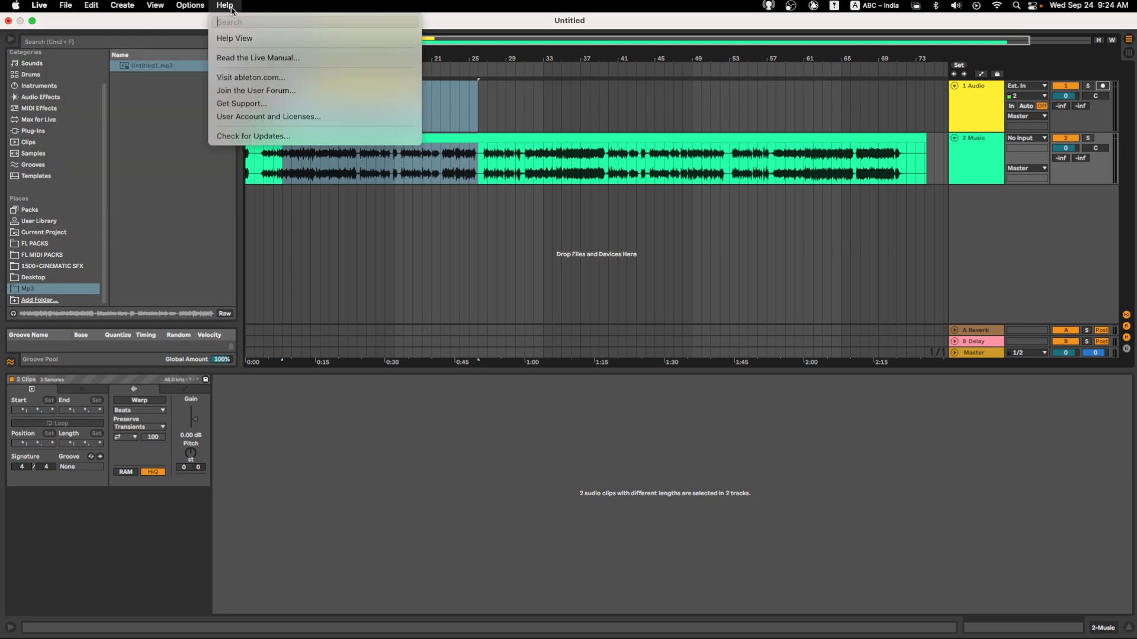
{"action": "left_click", "coordinate": [519, 22]}
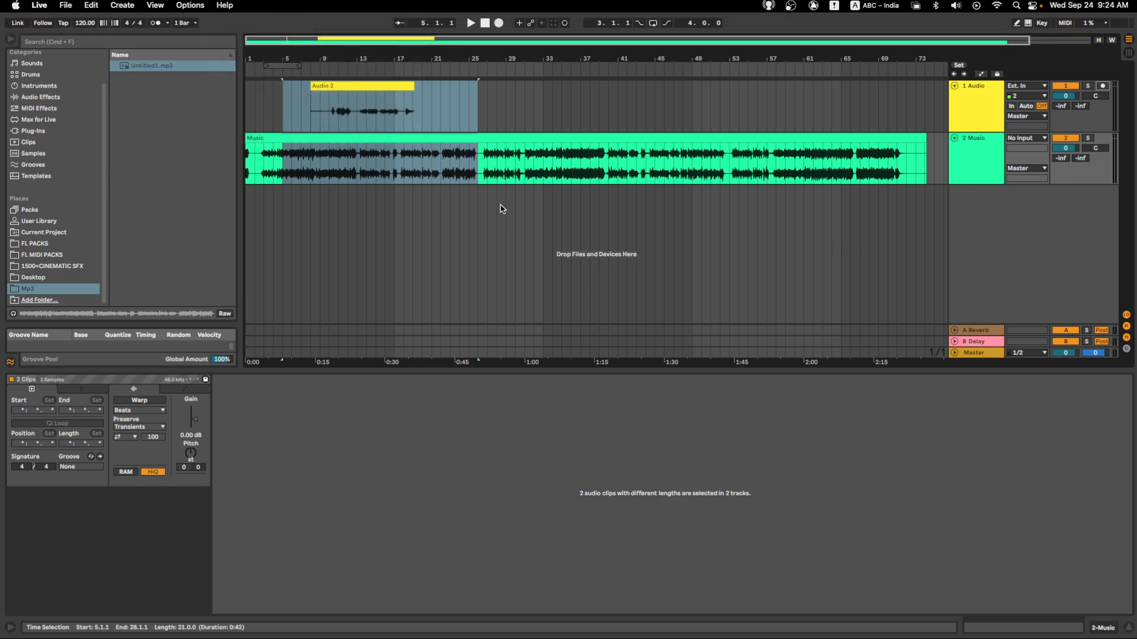